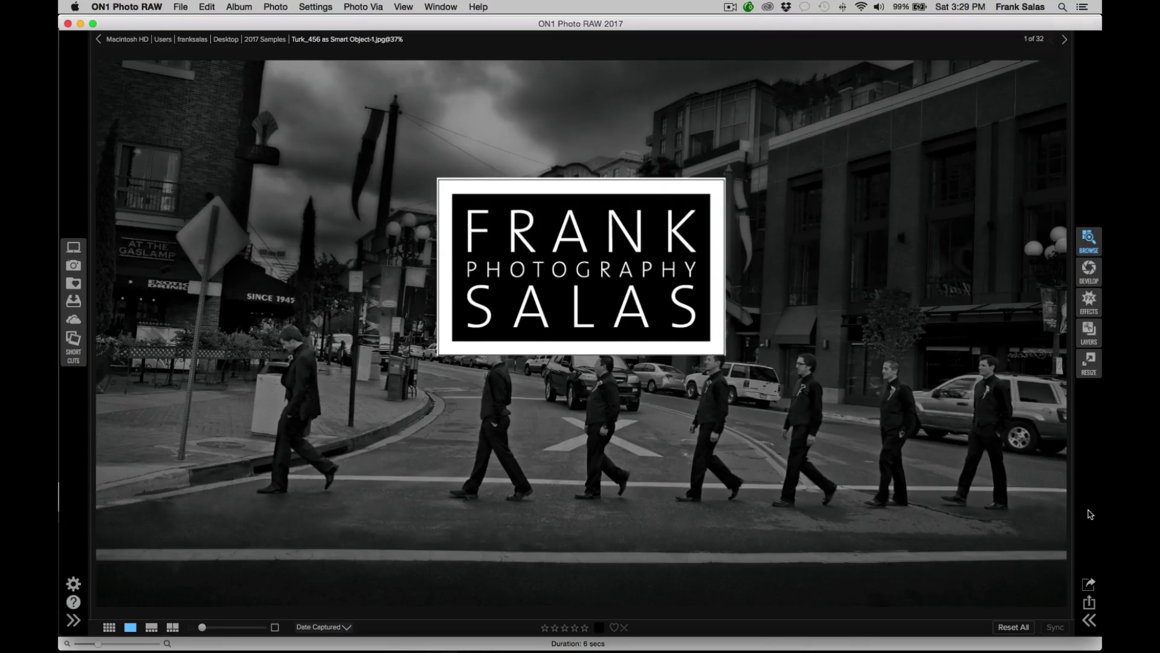
Review the wedding photos in the 2017 Samples folder one by one, up to the black-and-white couple on the curved staircase.
key(Right)
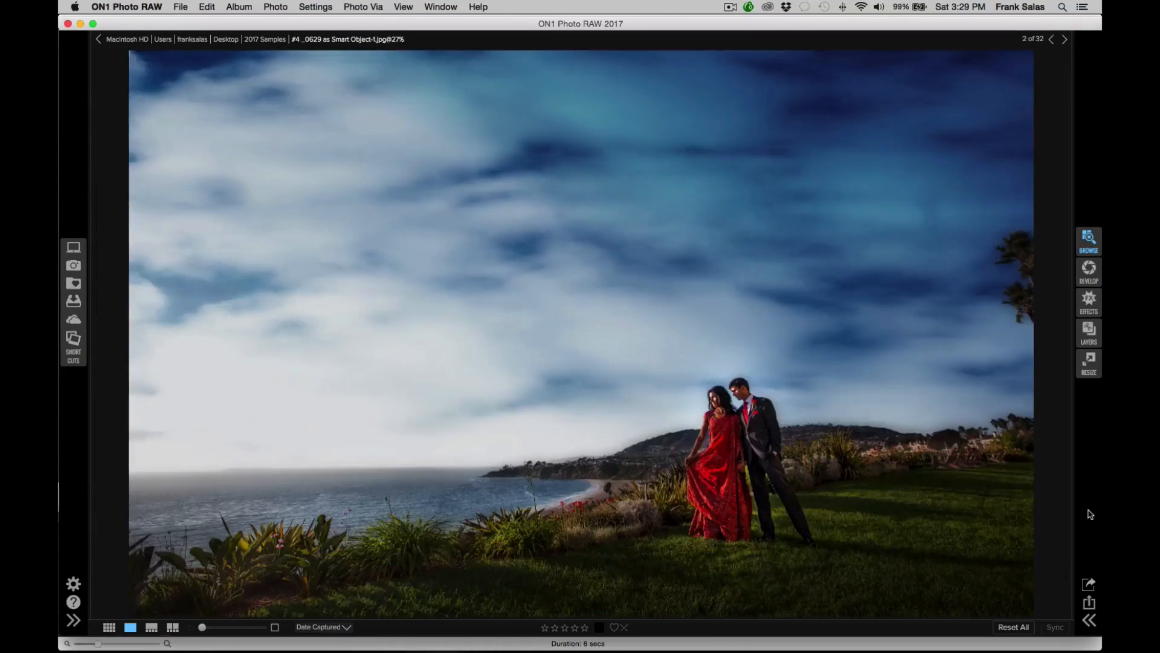
key(Right)
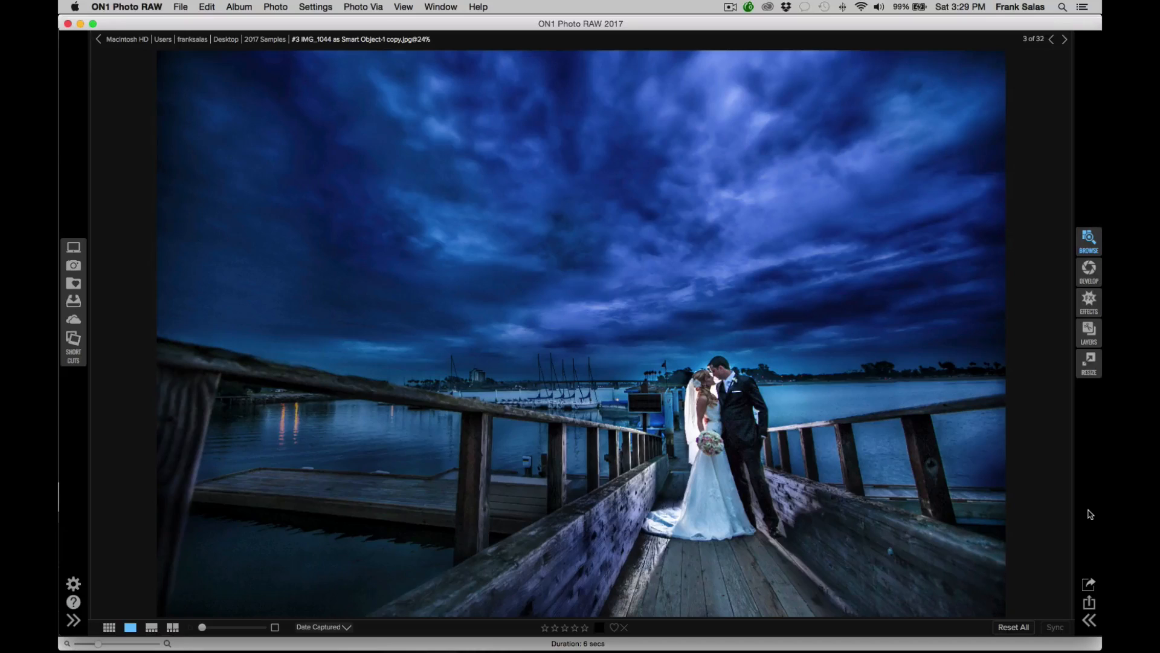
key(Right)
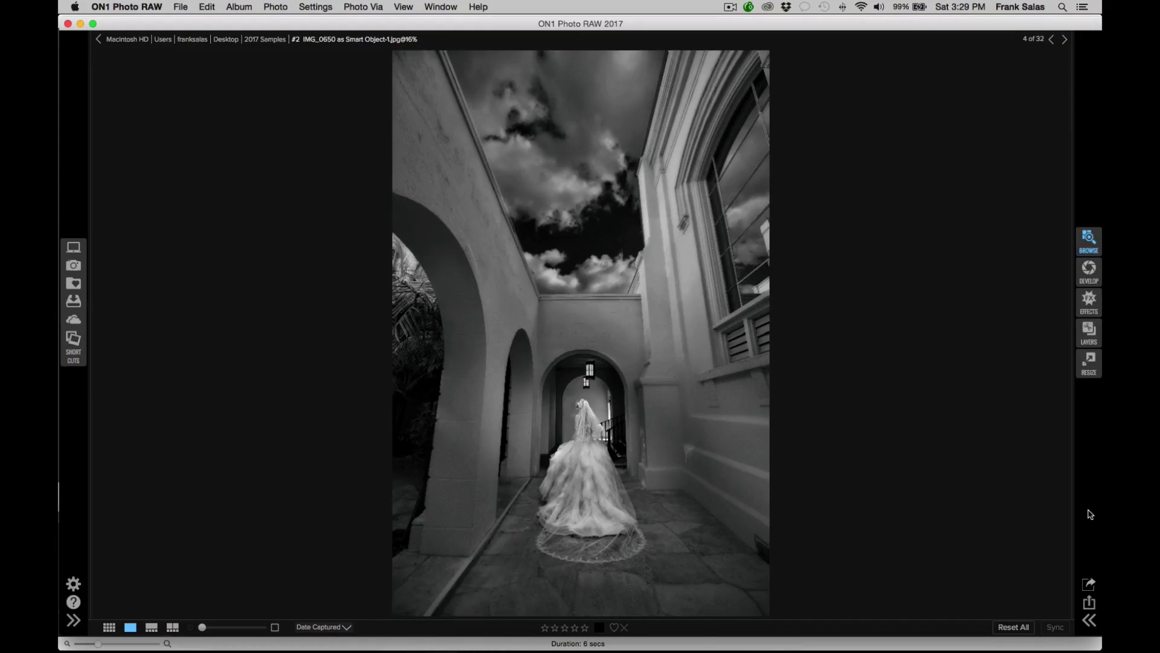
key(Right)
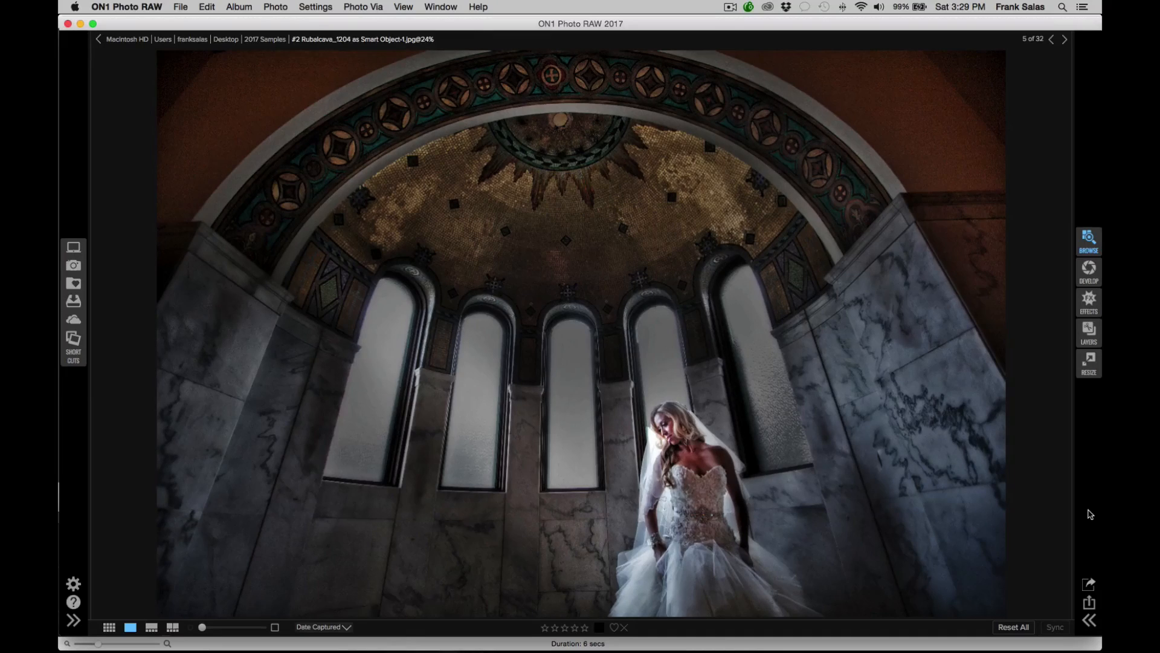
key(Right)
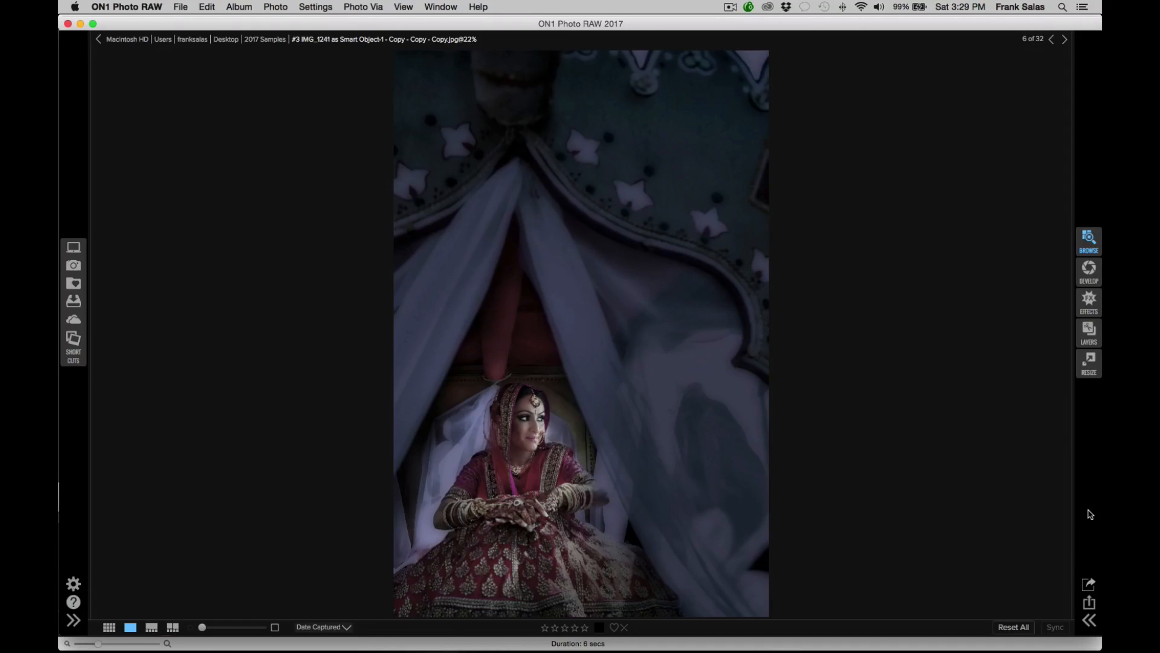
key(Right)
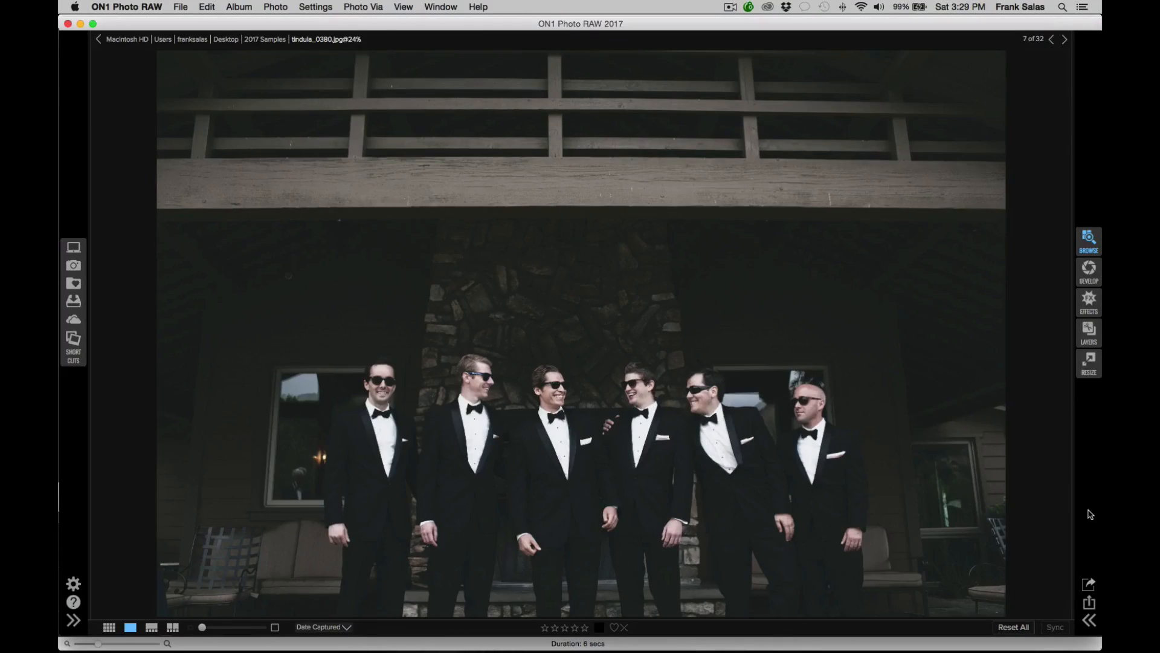
key(Right)
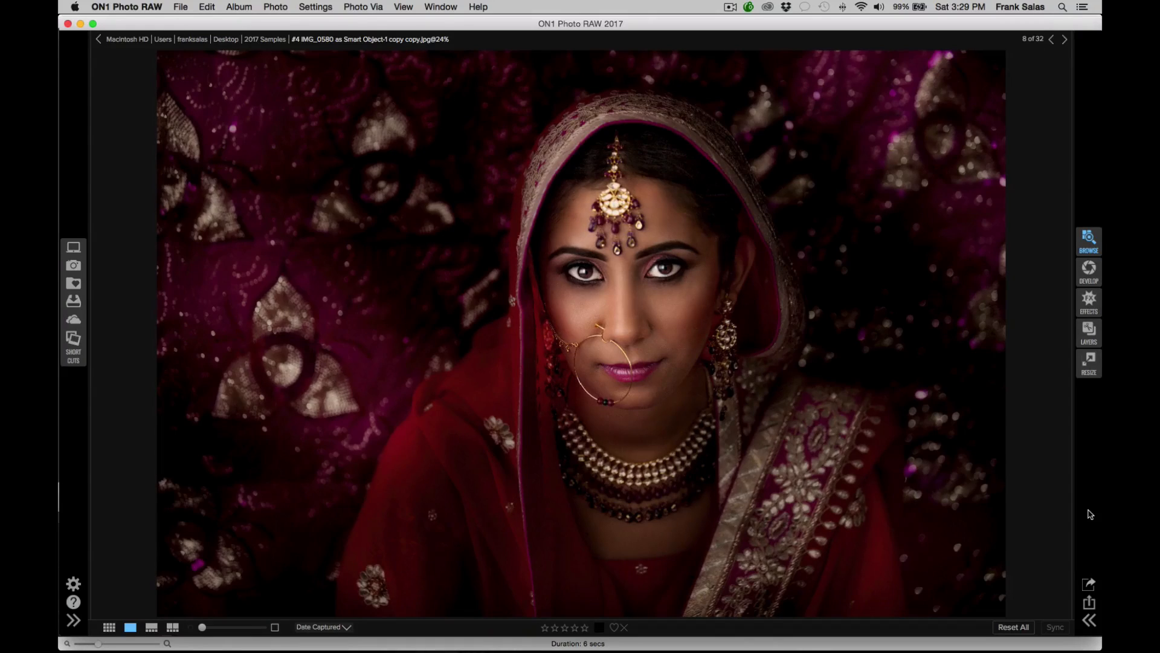
key(Right)
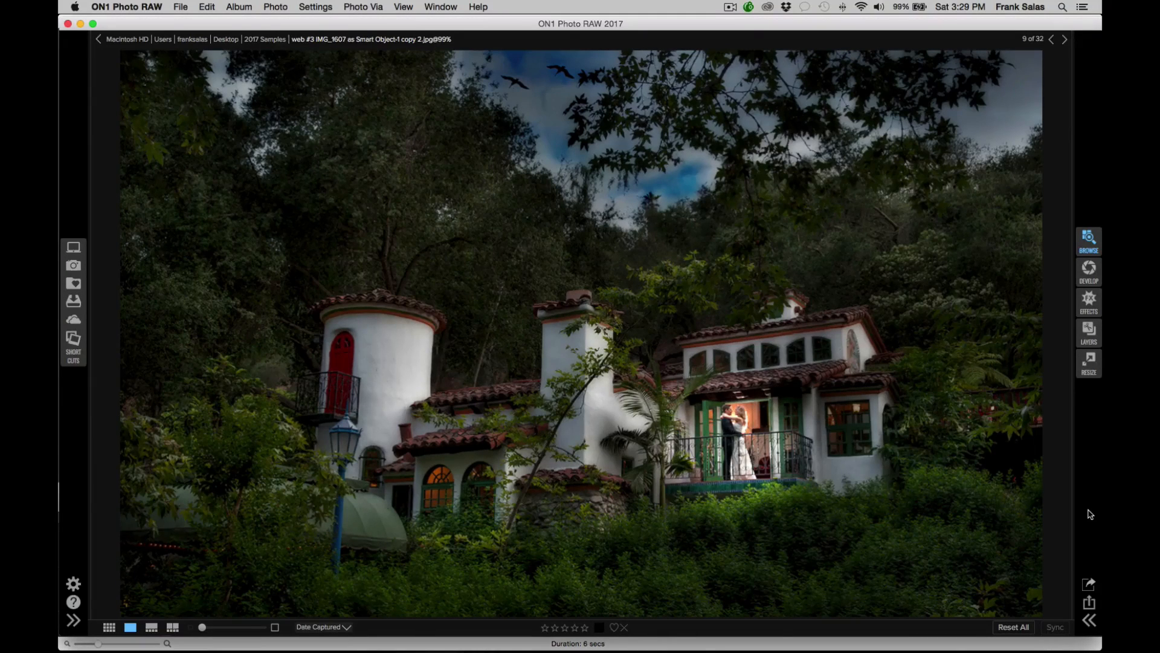
key(Right)
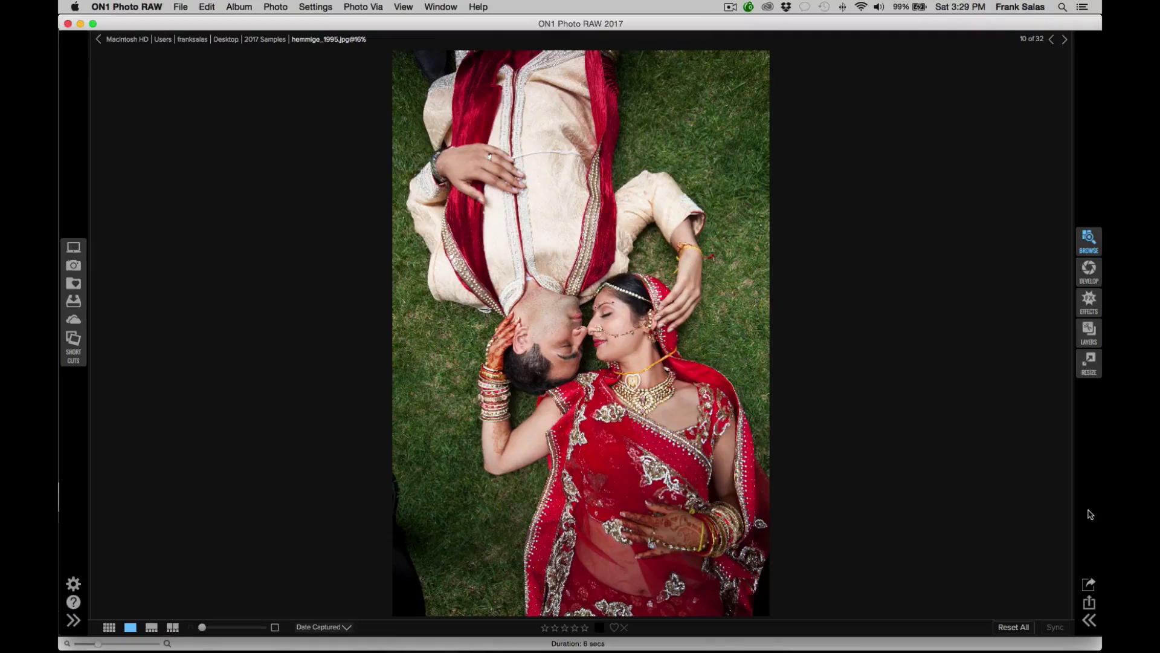
key(Right)
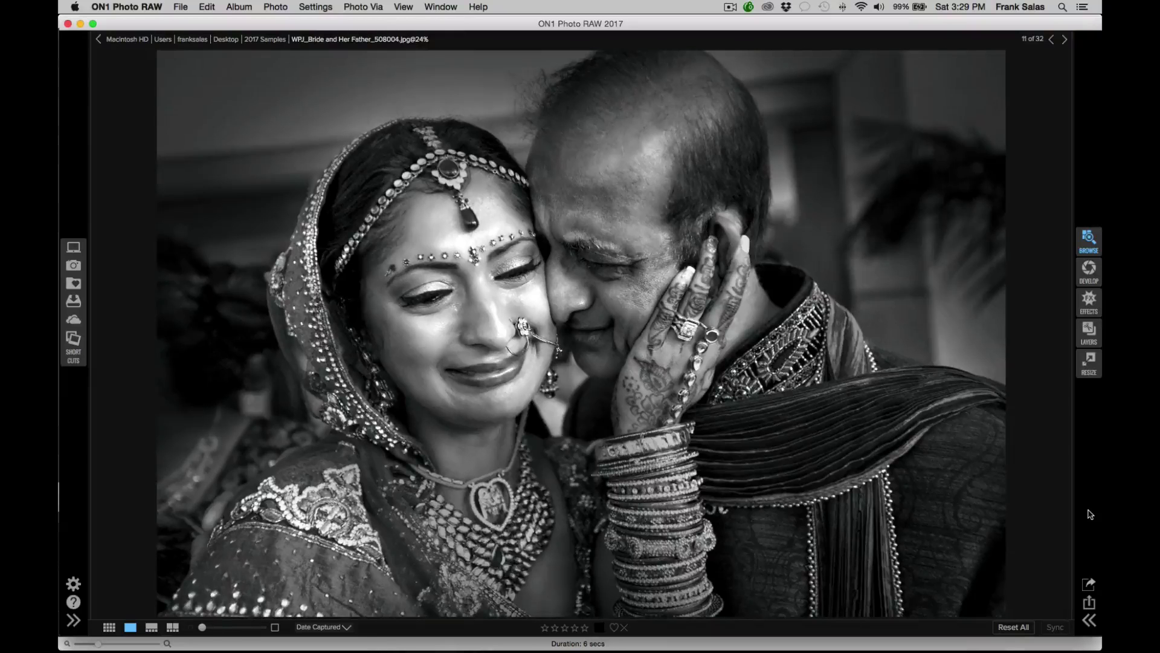
key(Right)
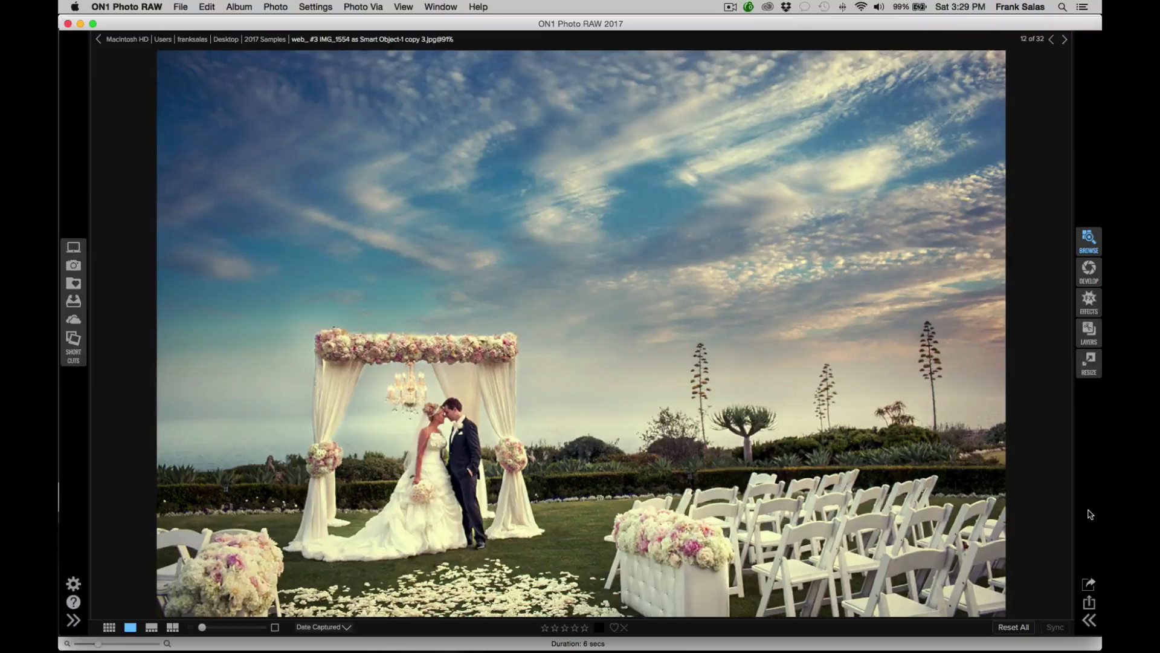
key(Right)
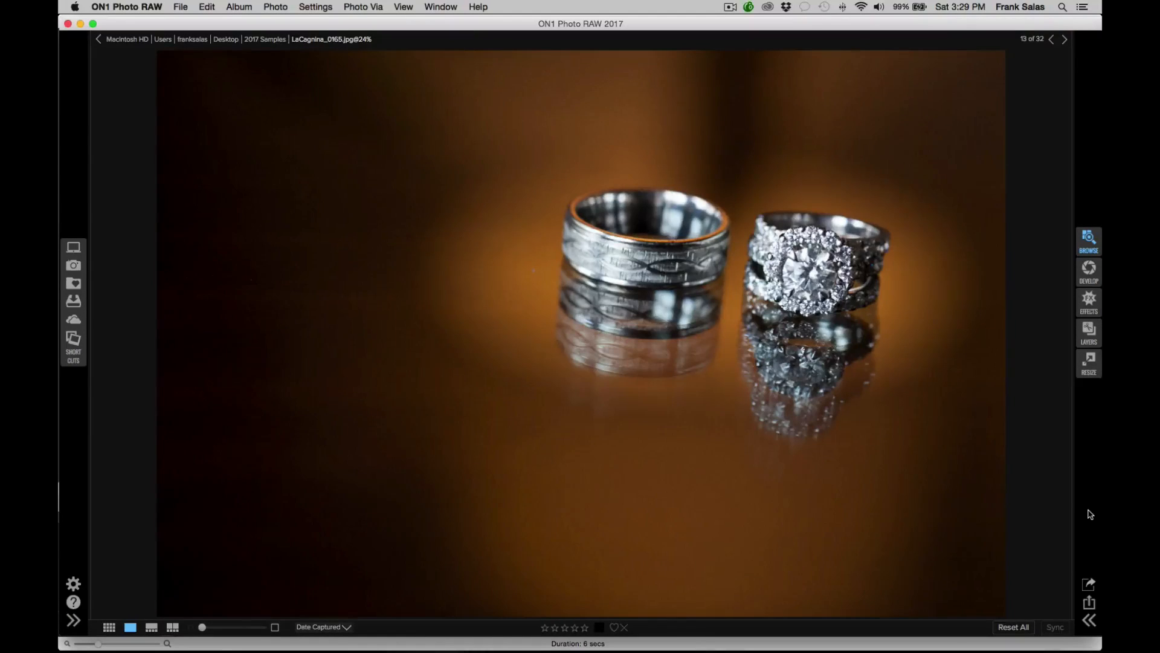
key(Right)
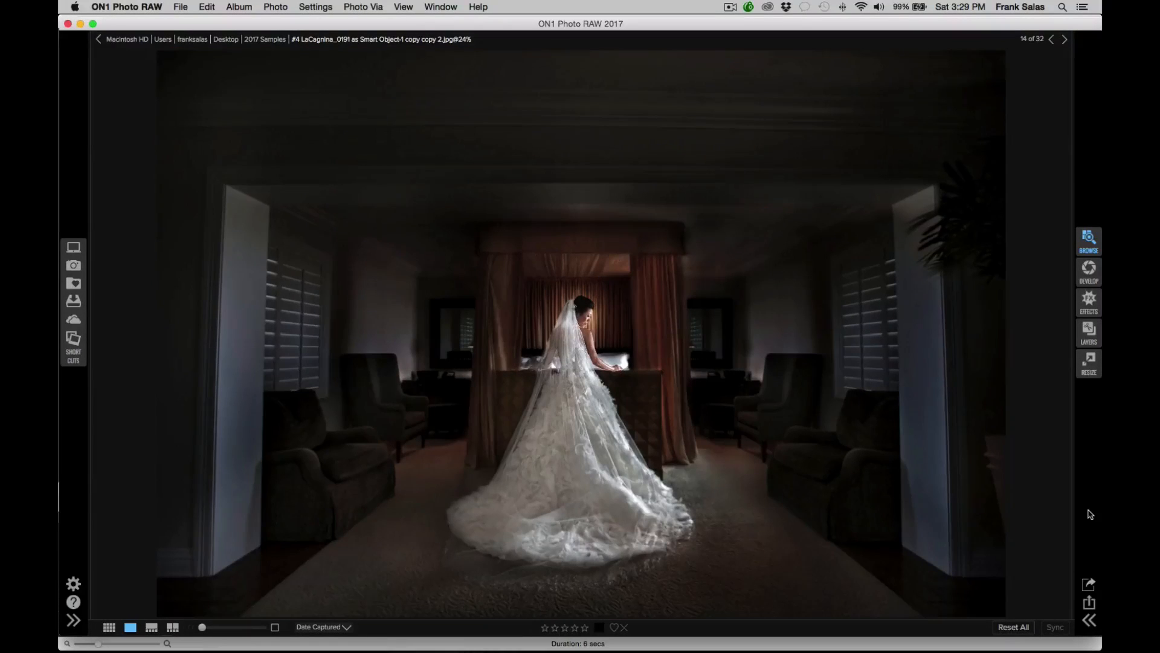
key(Right)
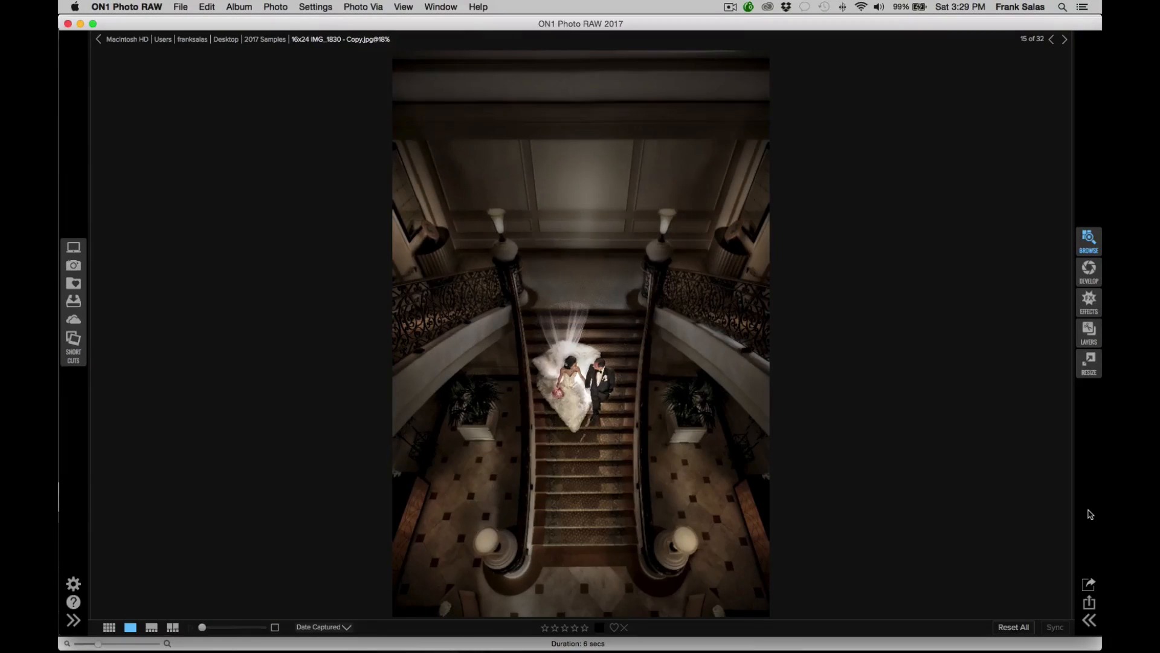
key(Right)
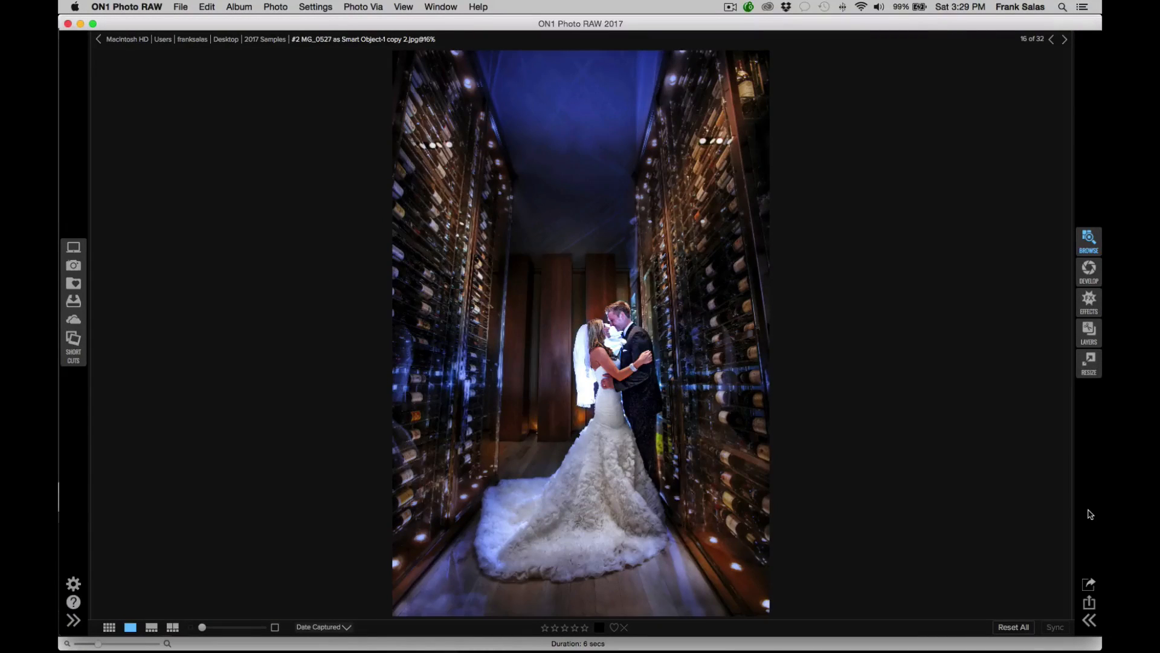
key(Right)
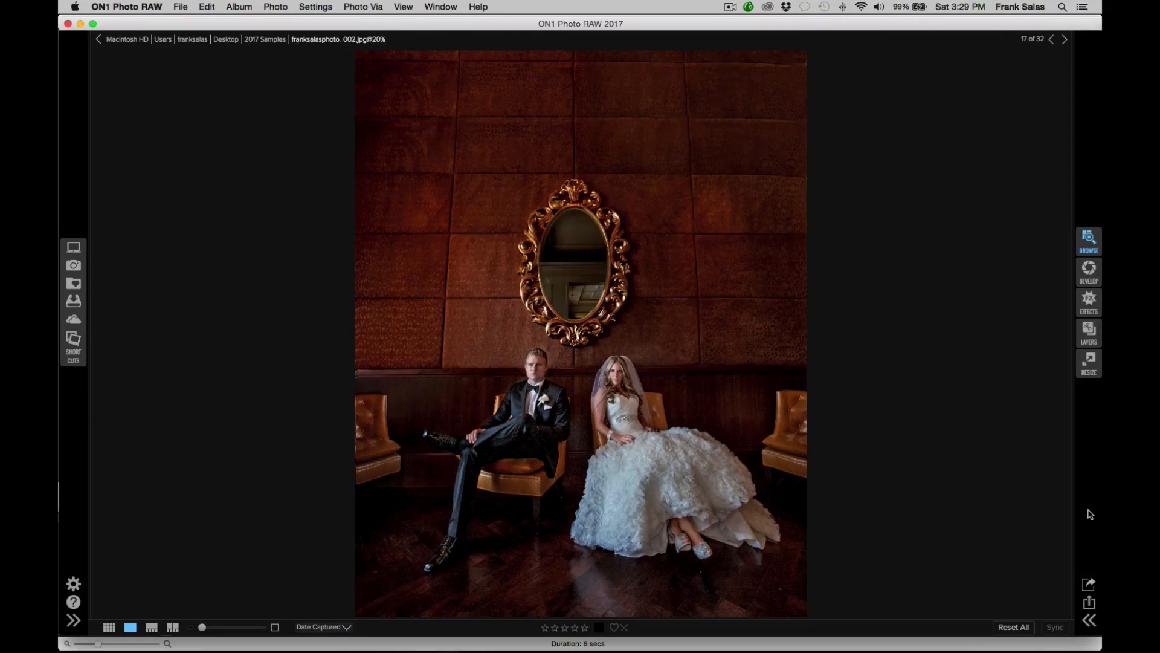
key(Right)
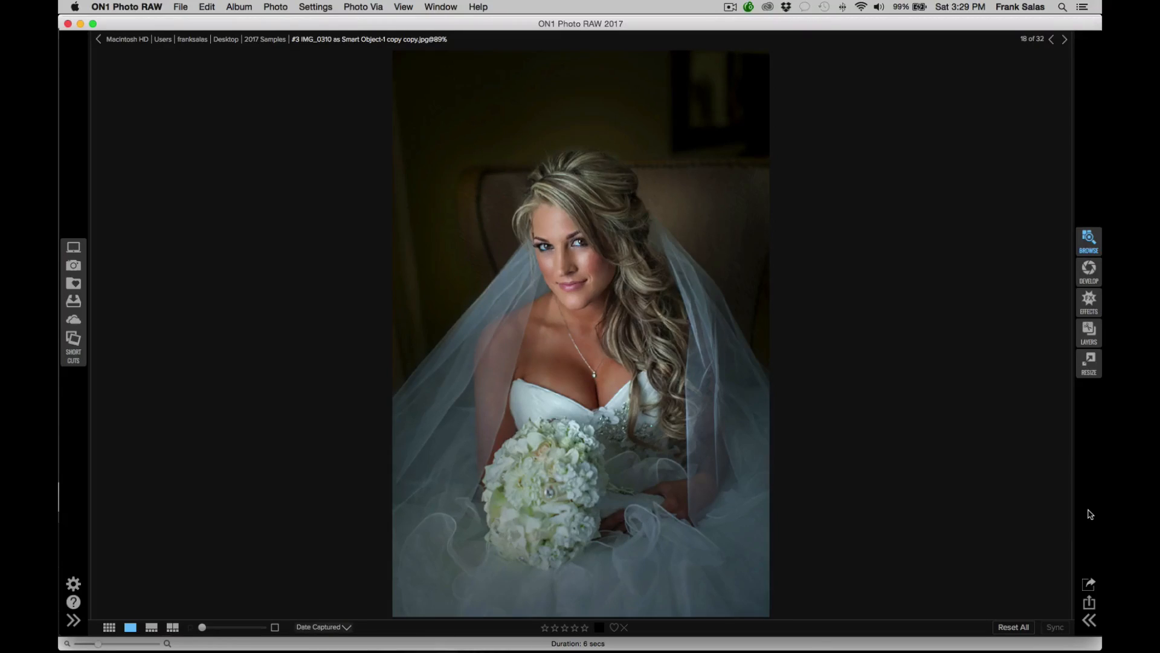
key(Right)
key(Right)
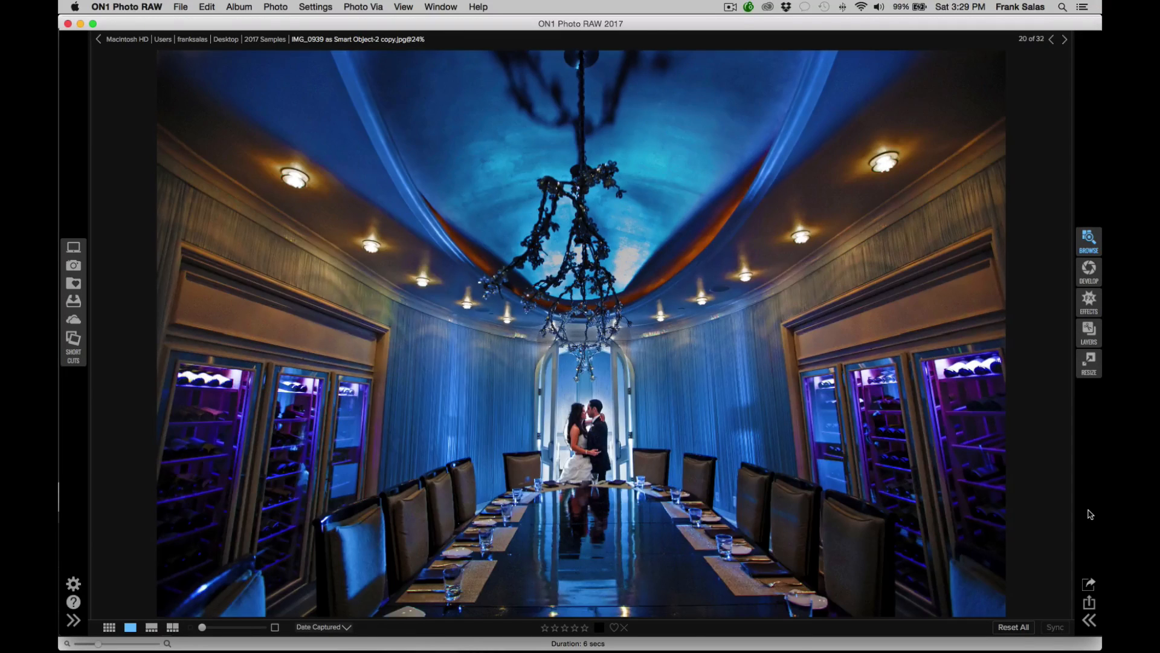
key(Right)
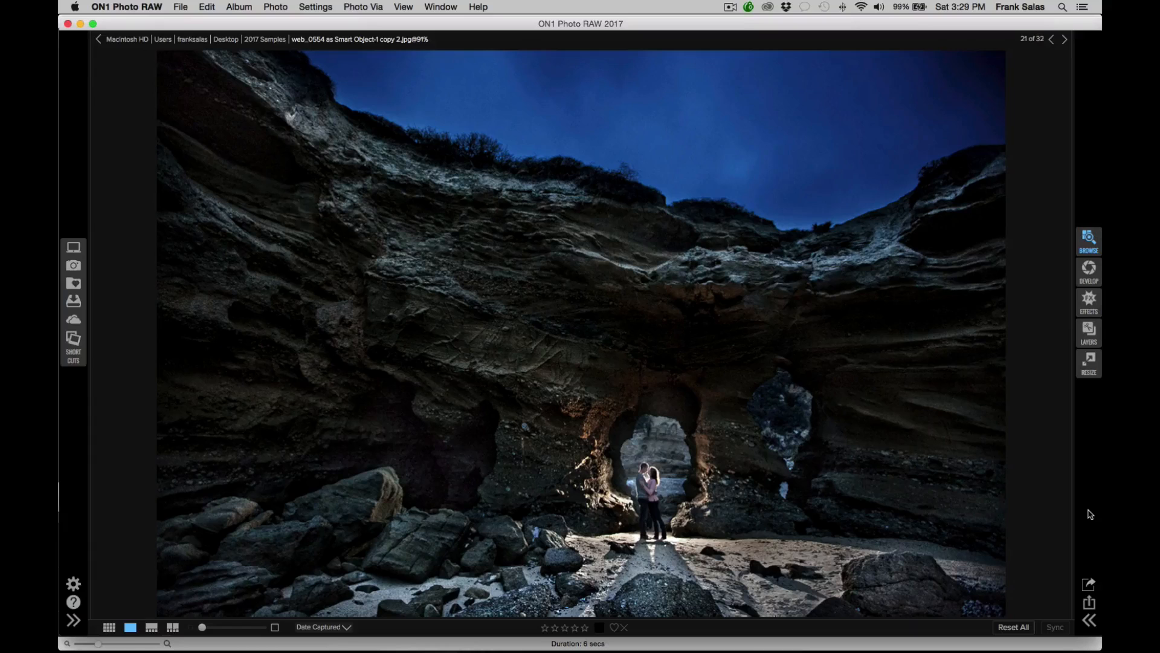
key(Right)
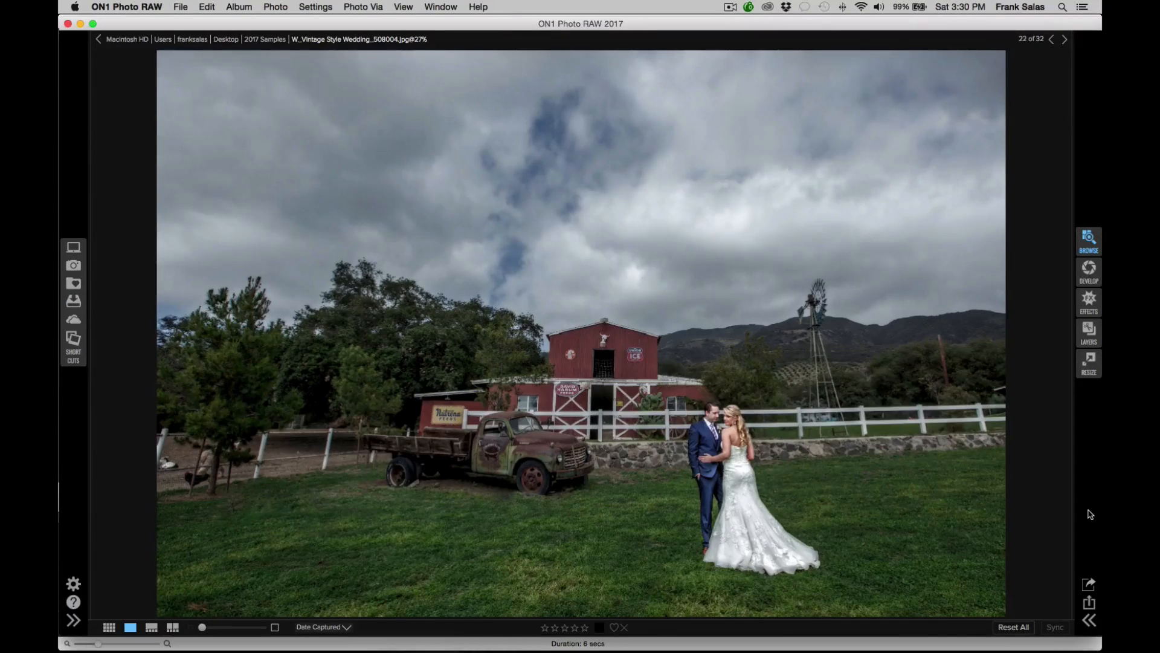
key(Right)
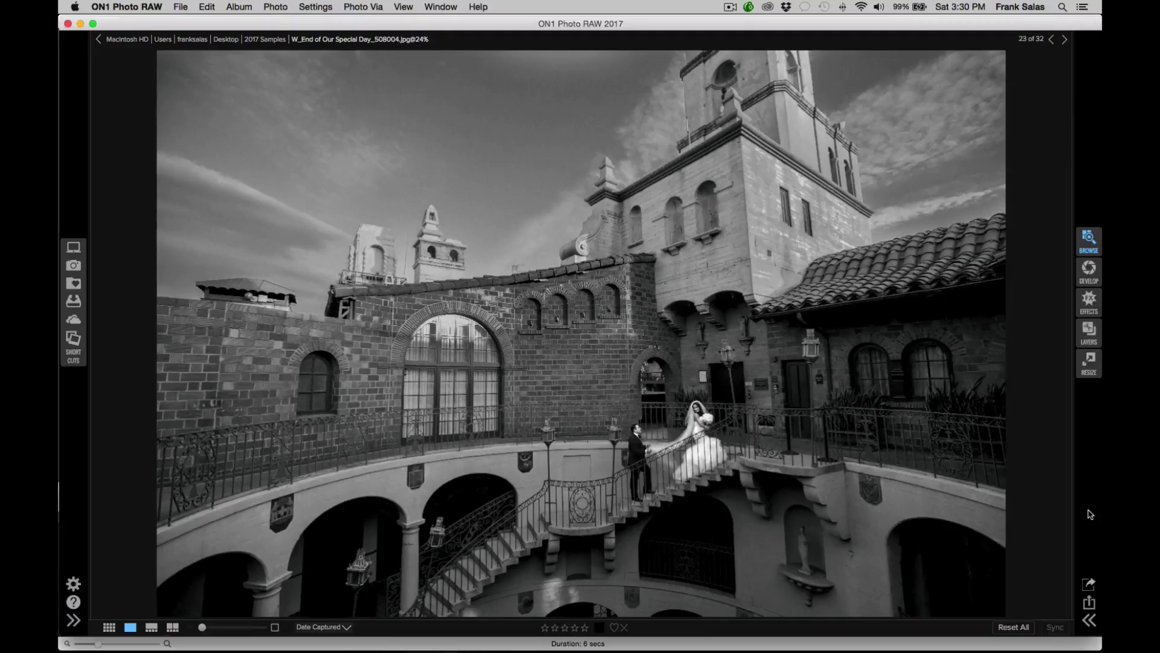
Browse to the OnONE 2017 folder on the Desktop and open the bride photo SH5C0595.CR2 in single-image view.
click(73, 620)
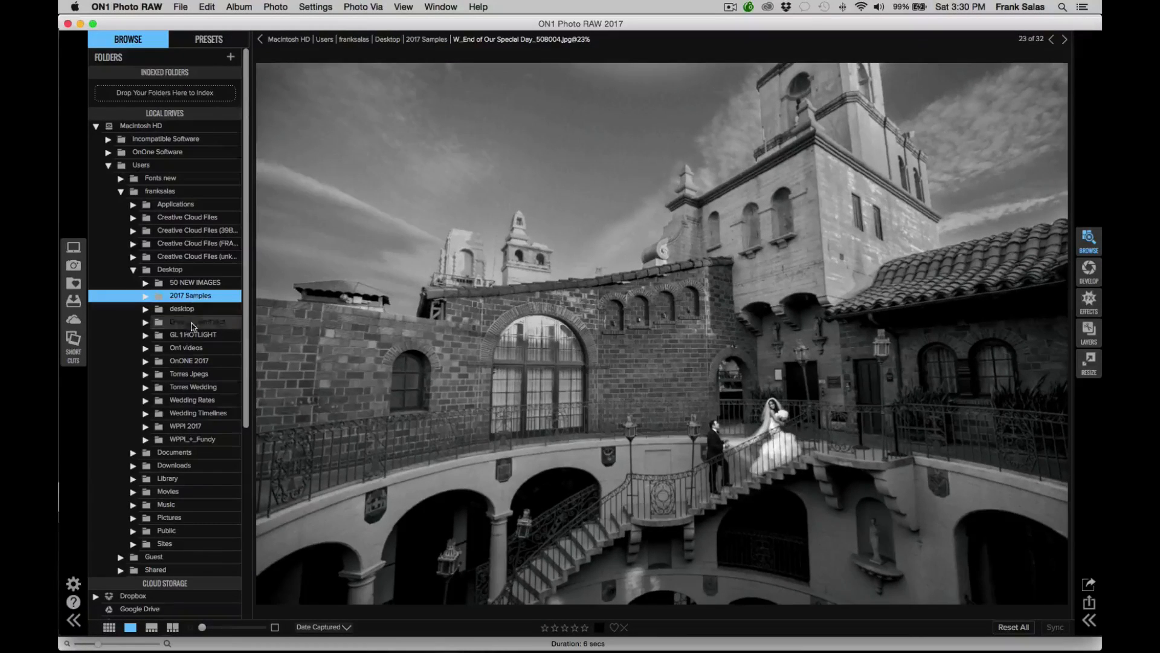
click(193, 362)
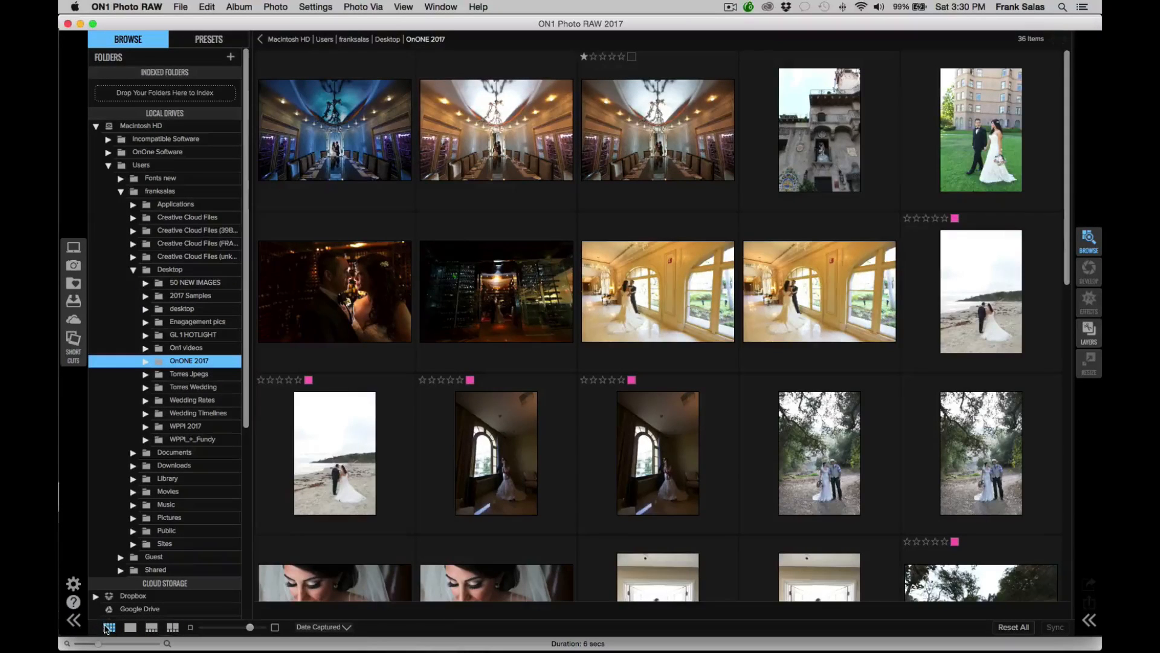
scroll(489, 316, down, 12)
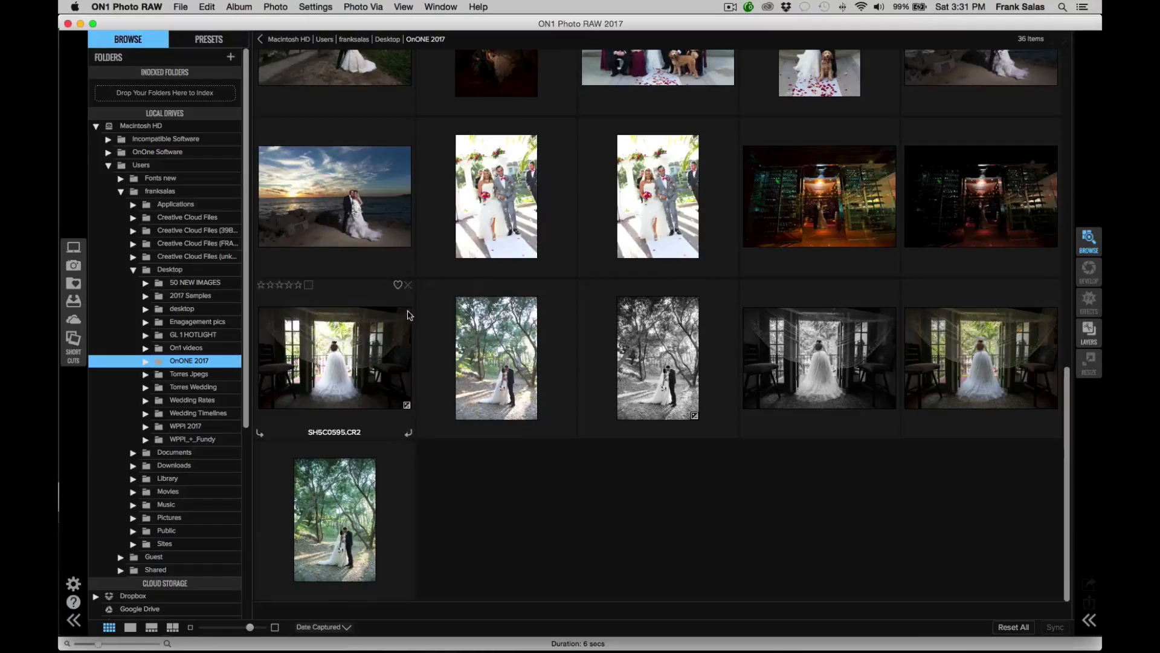
scroll(612, 278, up, 5)
scroll(617, 284, down, 5)
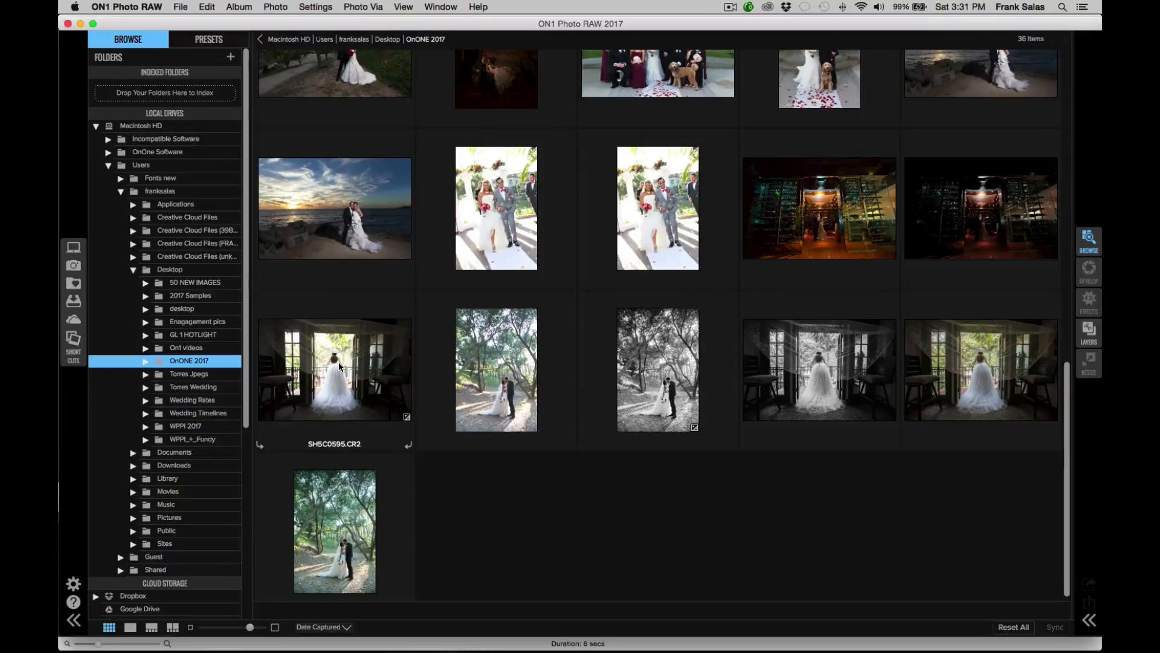
double_click(339, 366)
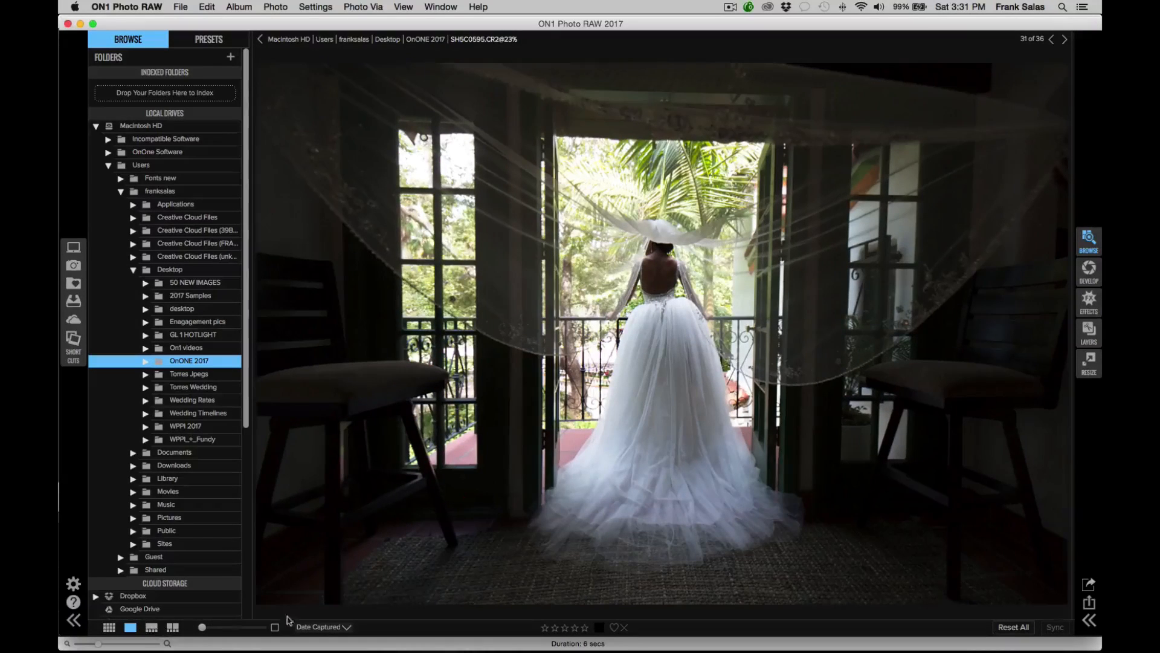
Bring the bride photo into Develop and collapse the Tone & Color, Details and Lens Correction sections.
click(1090, 269)
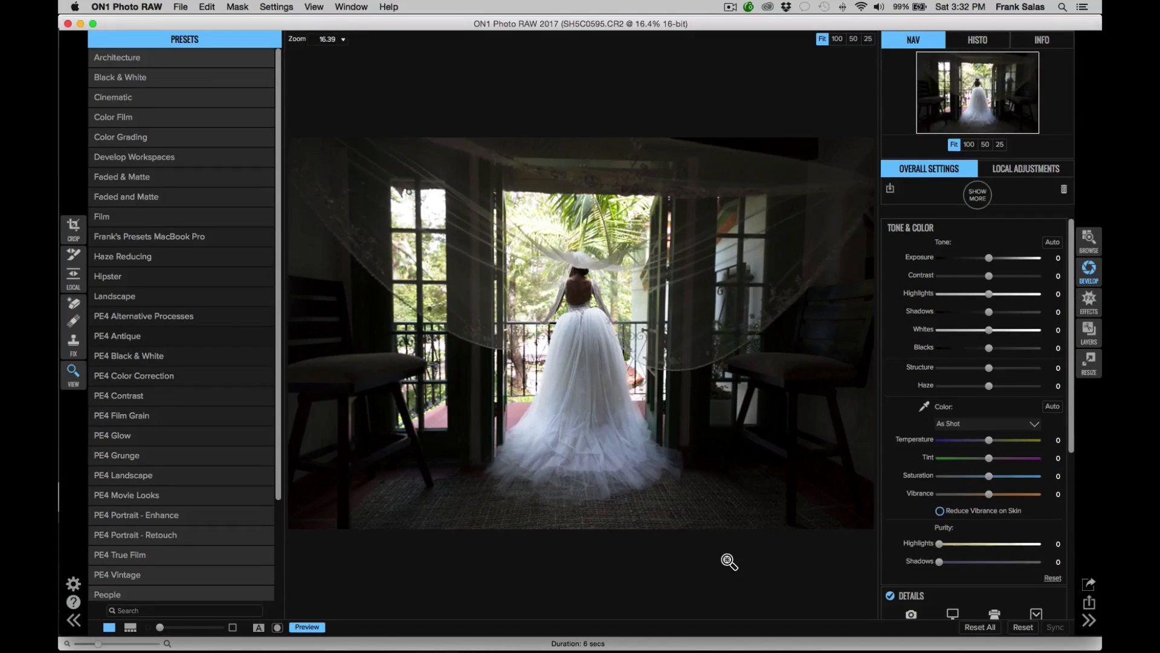
click(994, 228)
click(980, 248)
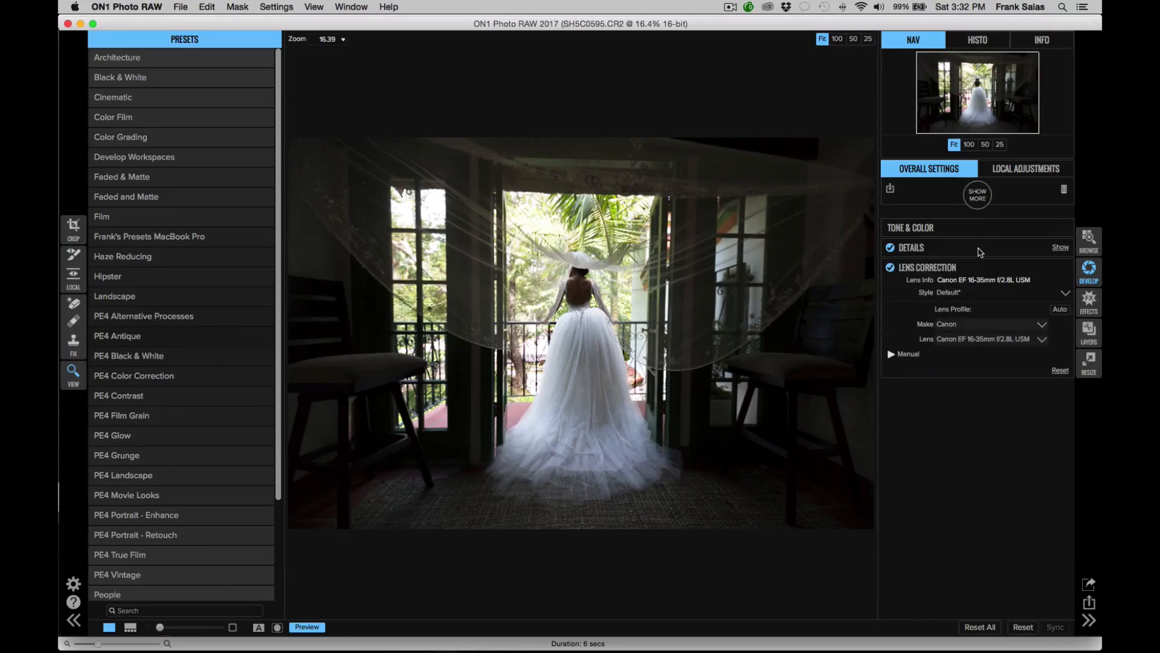
click(980, 267)
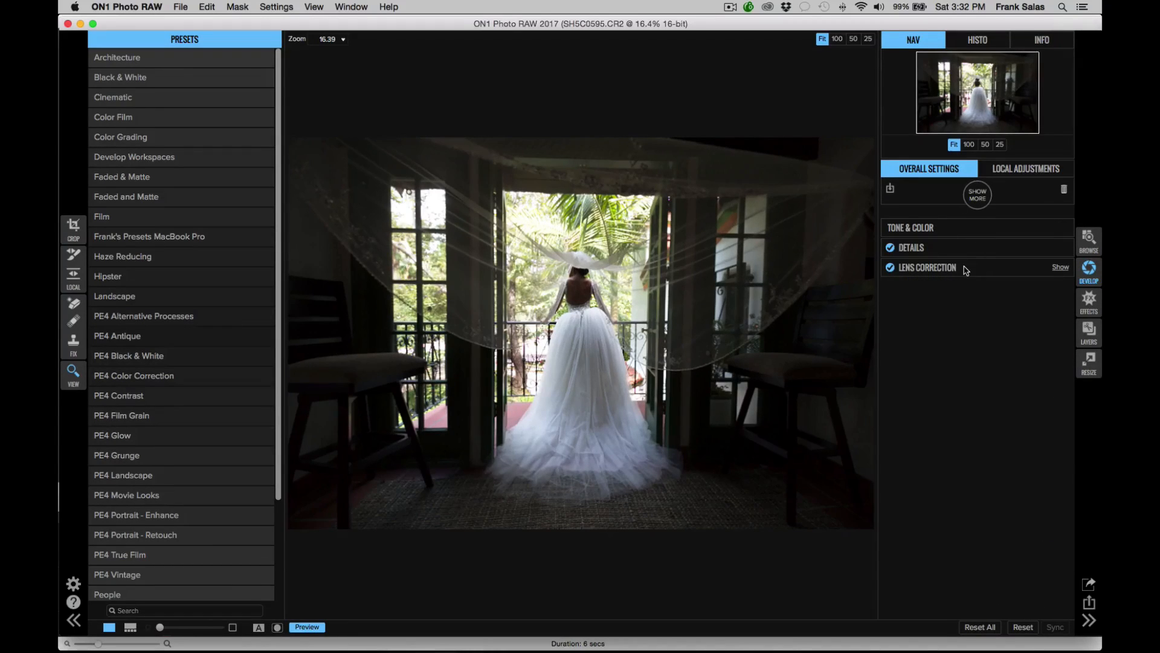
Examine the preset previews in the Black & White category, then return to the list of preset categories.
click(160, 83)
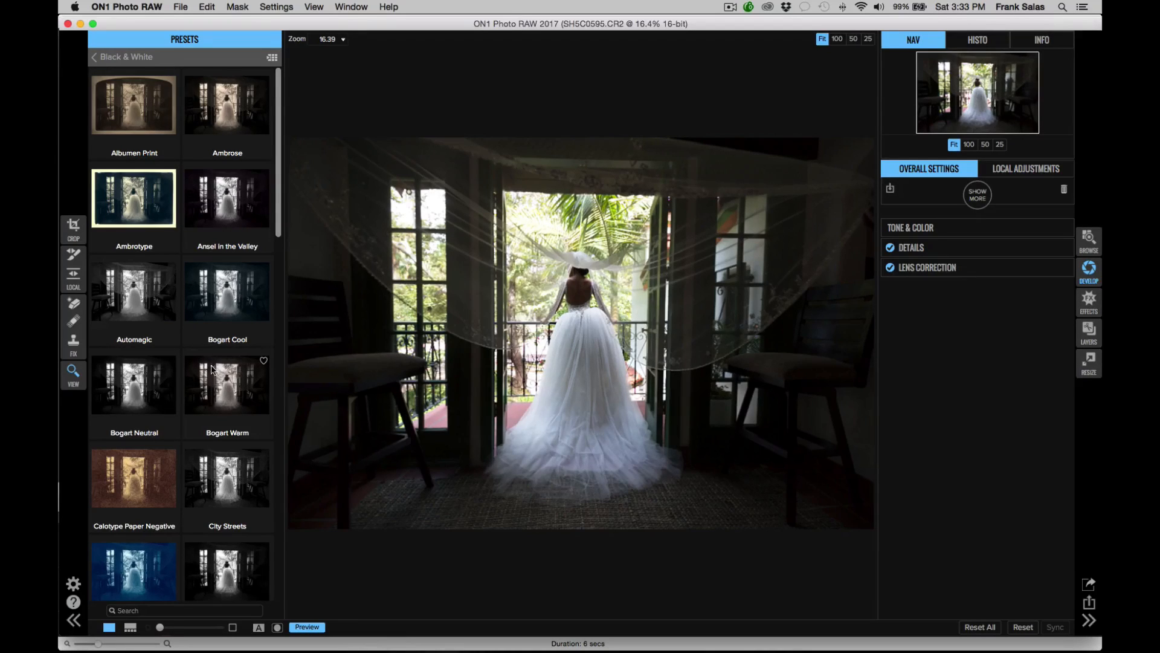
scroll(187, 440, down, 10)
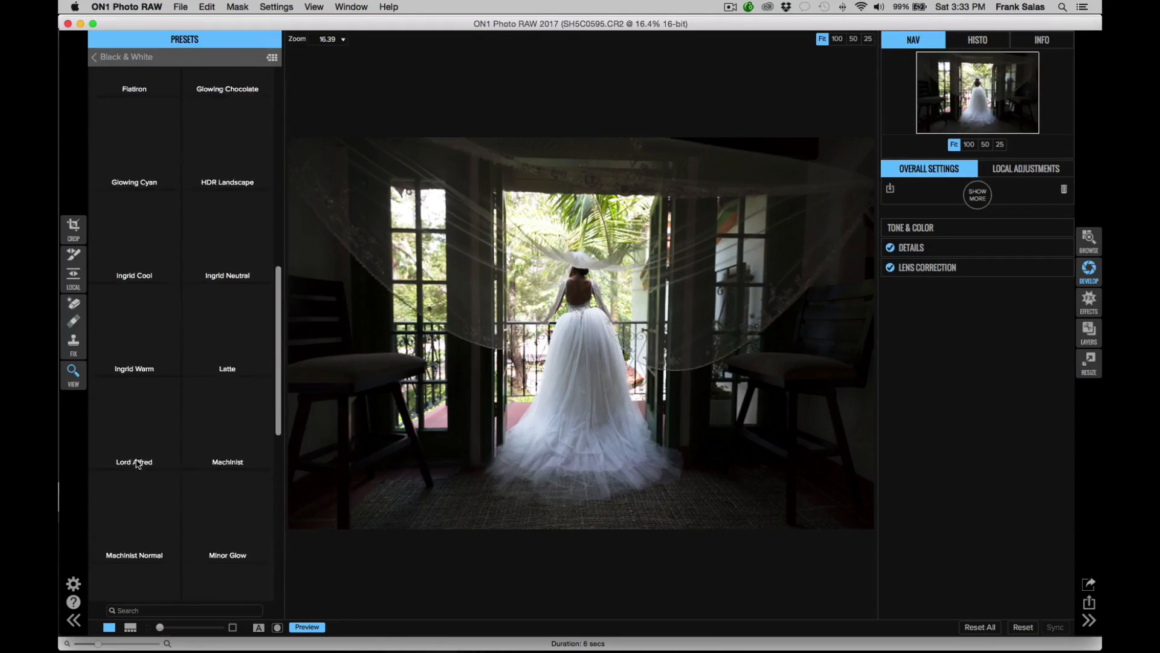
scroll(195, 295, up, 2)
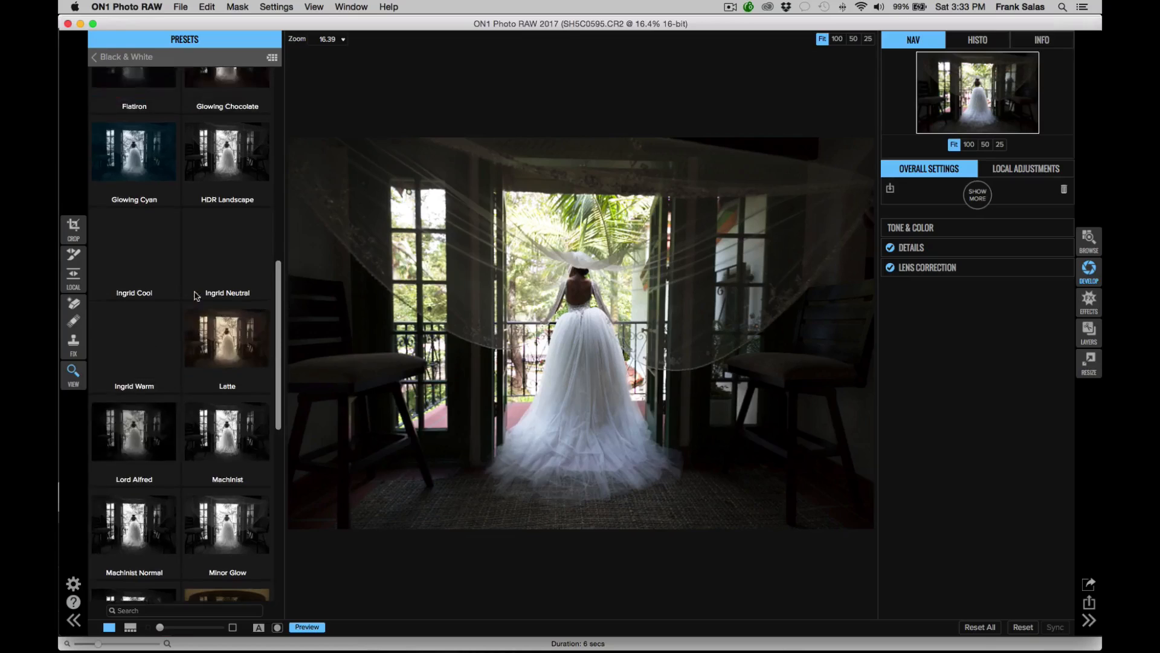
scroll(195, 296, up, 5)
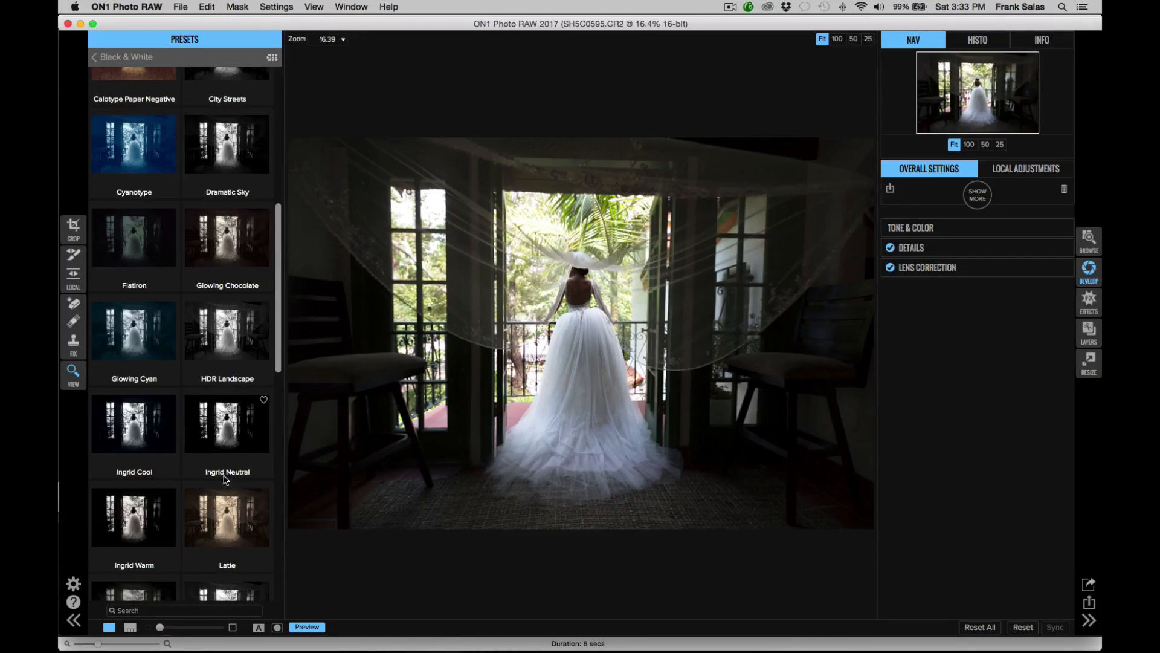
scroll(213, 261, up, 2)
scroll(212, 260, up, 3)
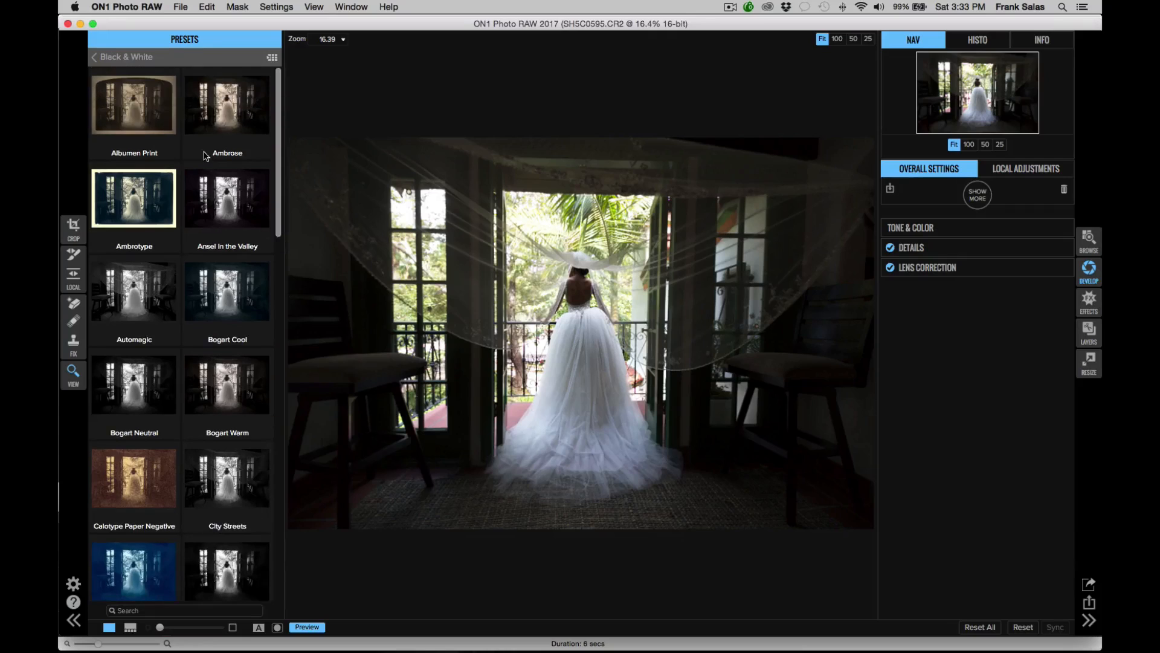
click(138, 58)
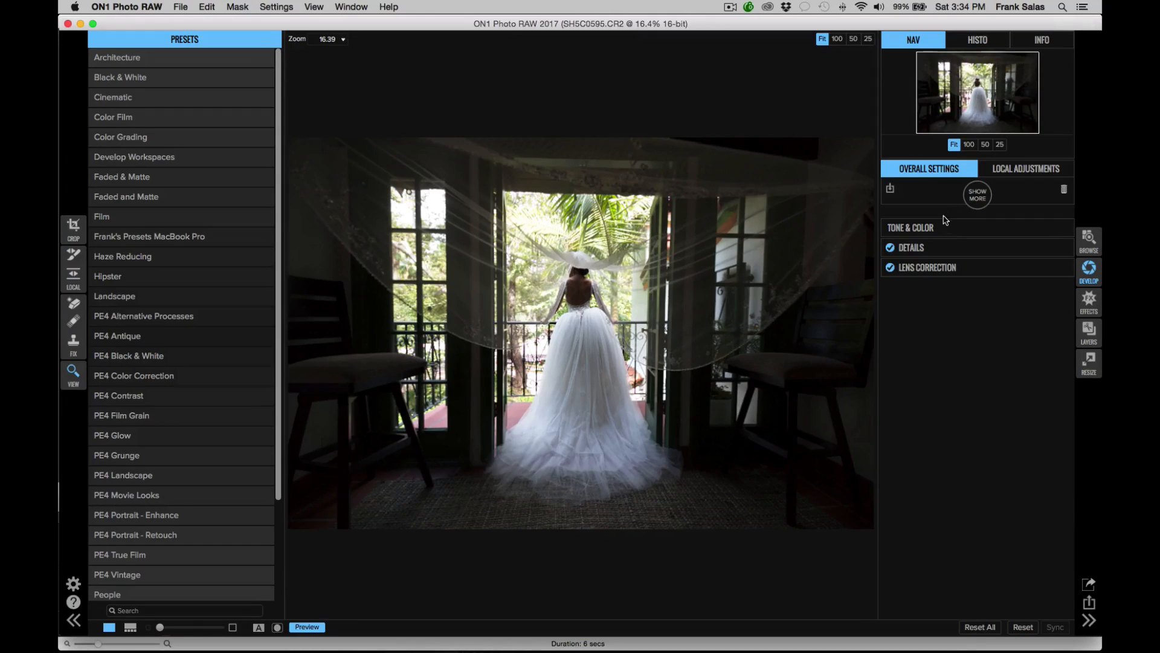
Expand the Tone & Color section and sample the white balance from the door frame beside the bride.
click(950, 233)
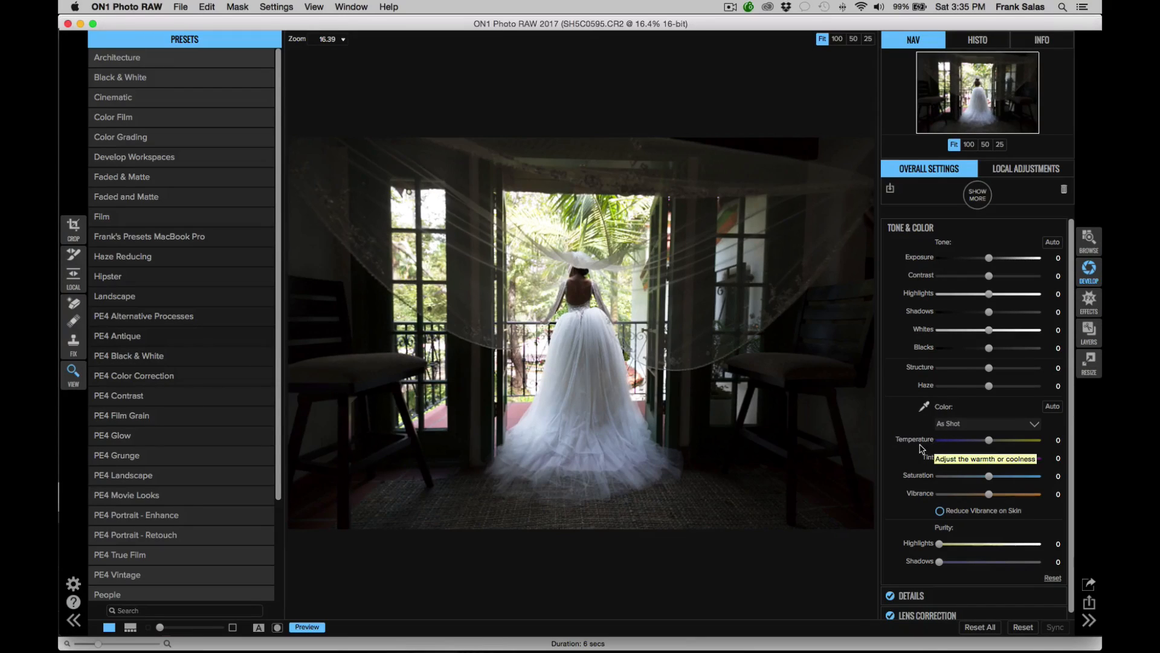
click(924, 406)
click(684, 414)
Reset Exposure to 0, raise the overall Shadows to 18 and lower the Highlights to -100.
mouse_move(991, 262)
mouse_down()
mouse_move(970, 263)
mouse_move(991, 264)
mouse_up()
double_click(923, 259)
mouse_move(989, 317)
mouse_down()
mouse_move(1038, 319)
mouse_move(939, 319)
mouse_move(1042, 322)
mouse_move(1010, 314)
mouse_up()
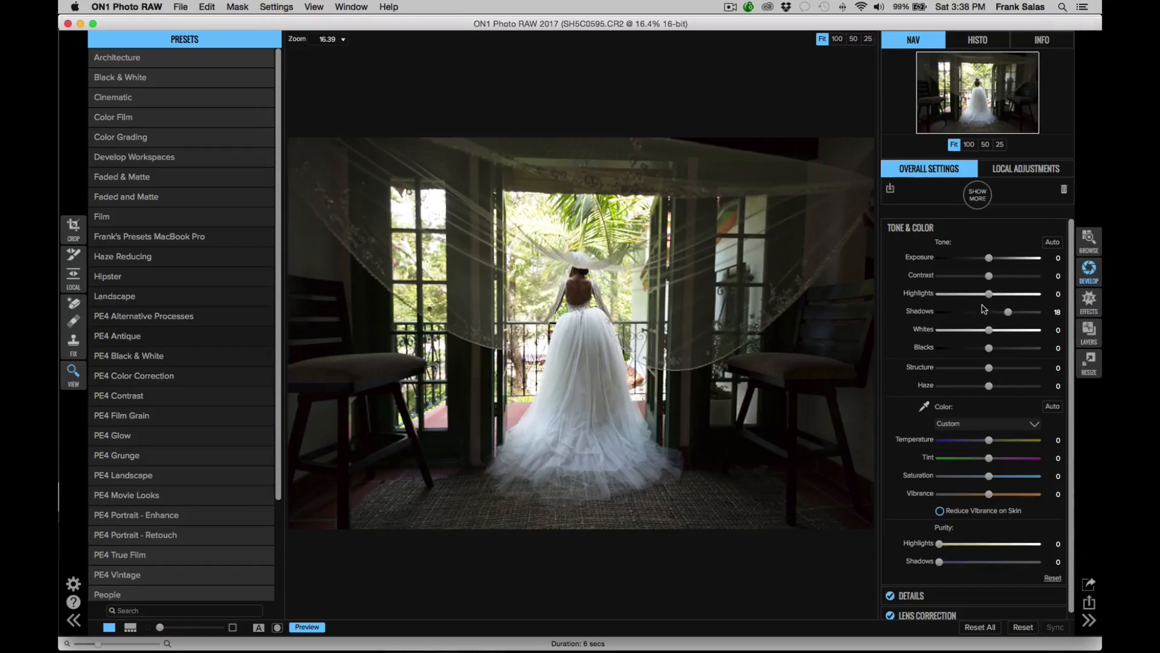
drag(990, 301, 938, 300)
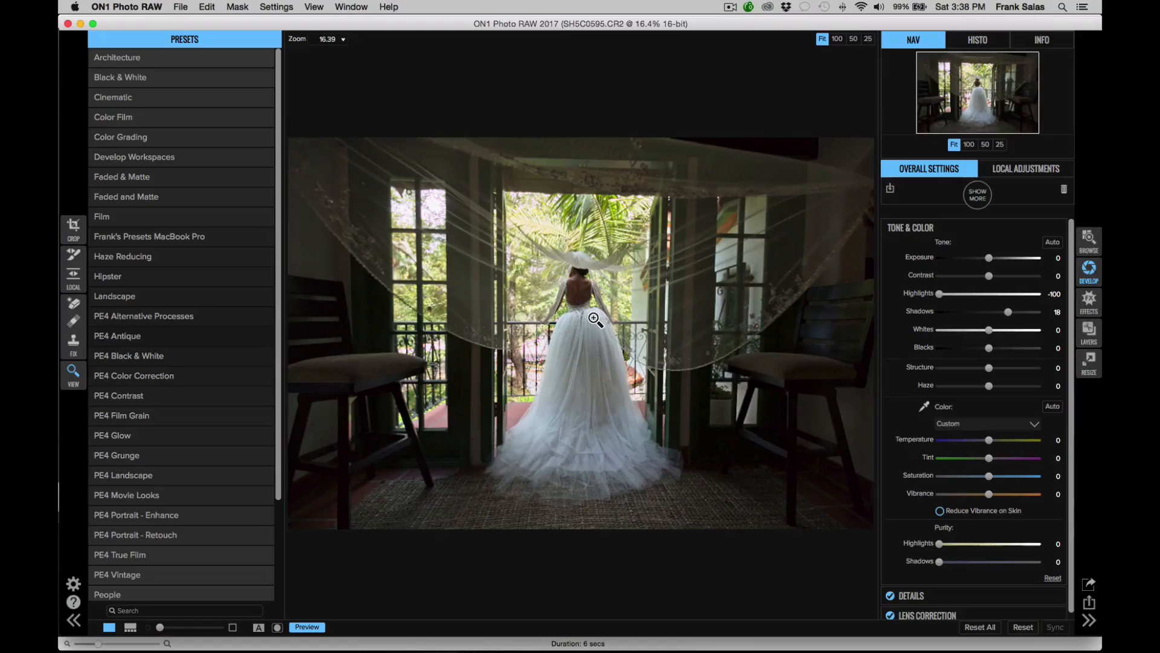
Look over the Local Adjustments controls, return to Overall Settings and reduce Shadows to 16.
click(1026, 169)
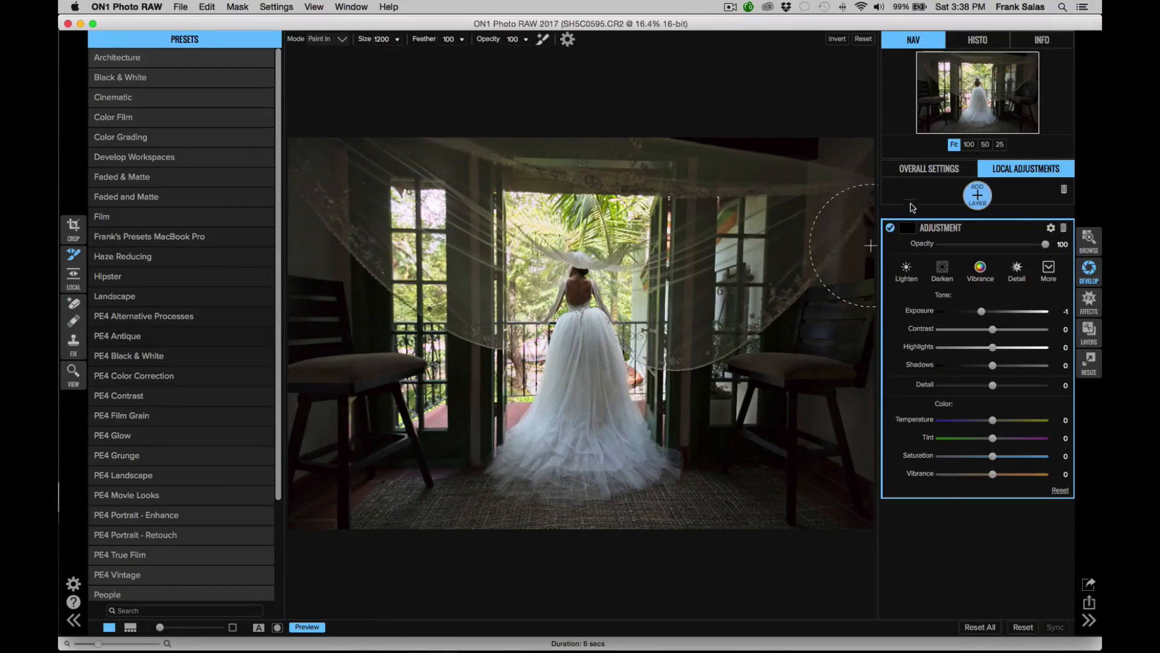
click(926, 175)
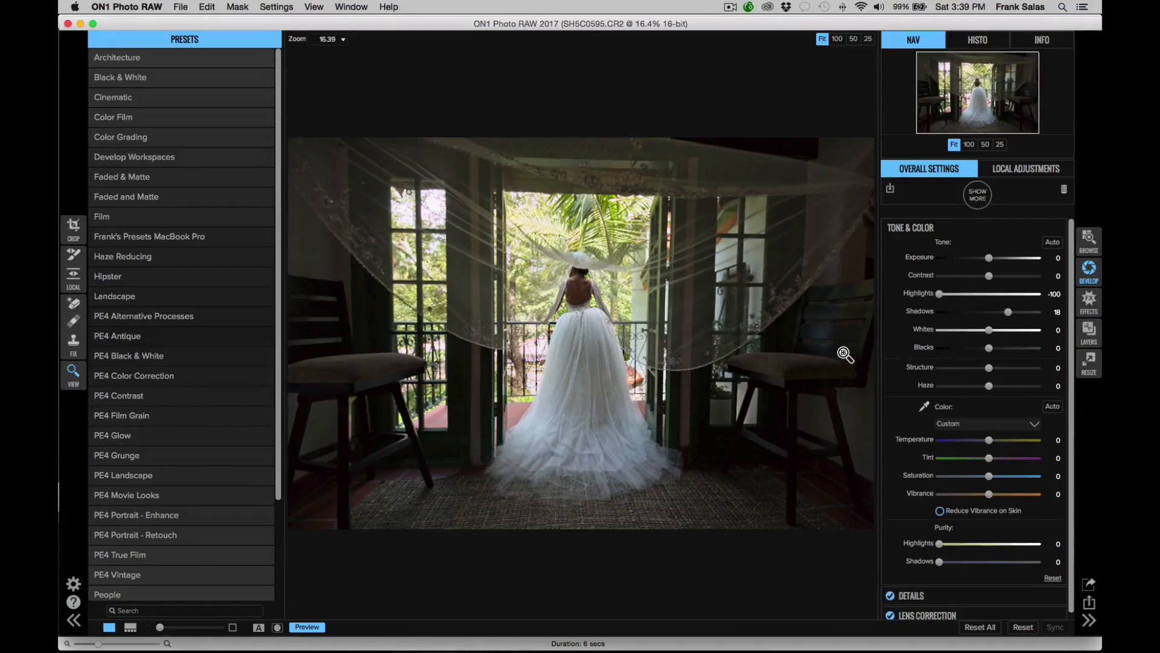
click(1012, 171)
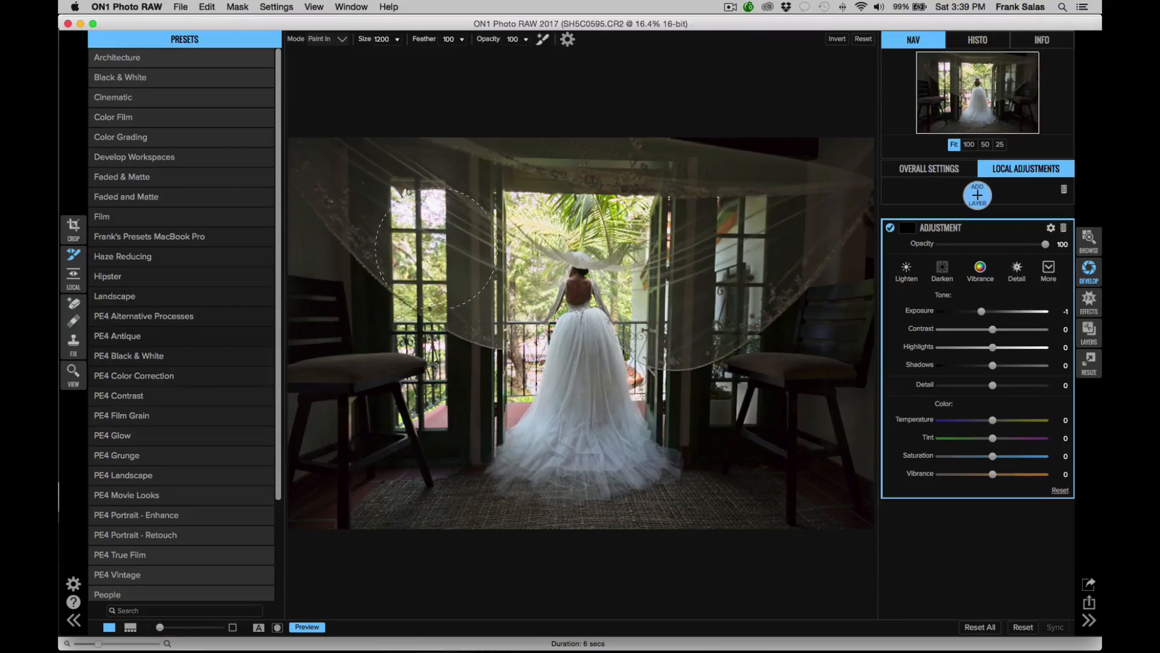
click(944, 172)
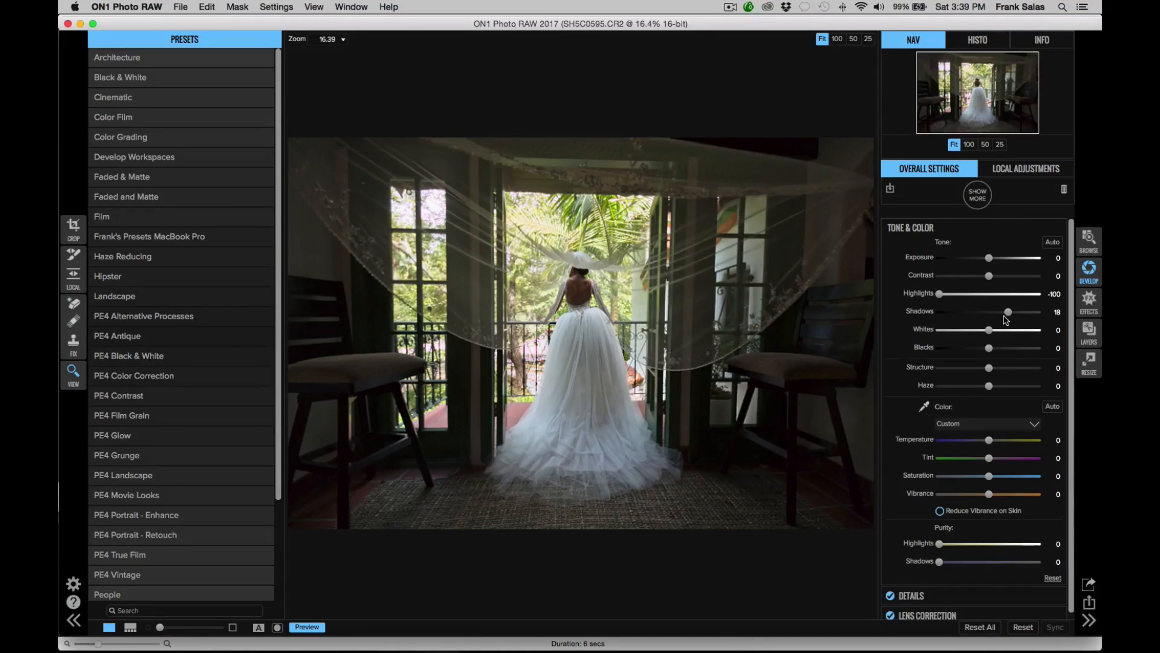
mouse_move(1009, 316)
mouse_down()
mouse_move(1039, 319)
mouse_move(1007, 317)
mouse_up()
Inspect the sharpening and noise reduction options in the Details section and collapse it again.
scroll(987, 496, down, 1)
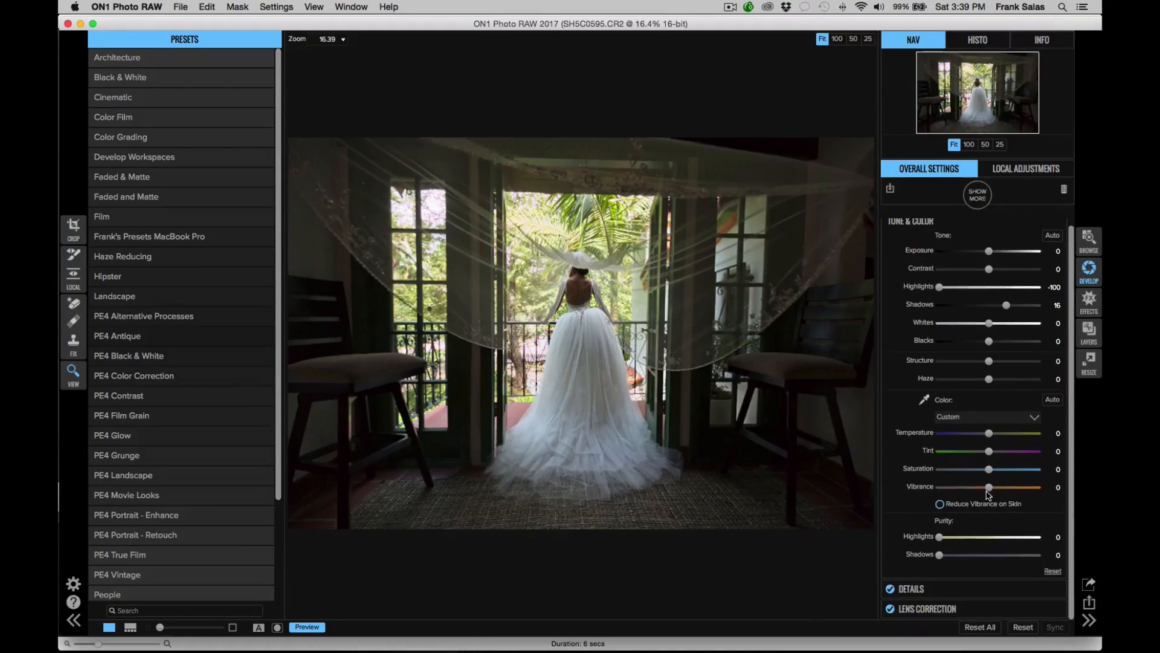
click(953, 594)
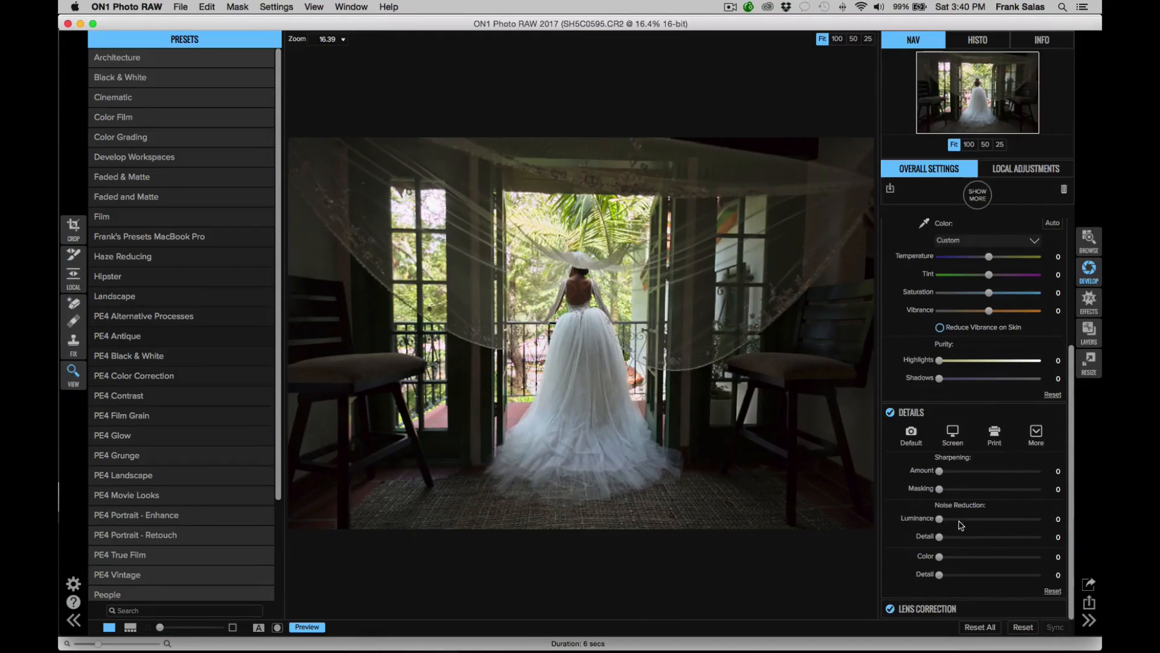
click(970, 416)
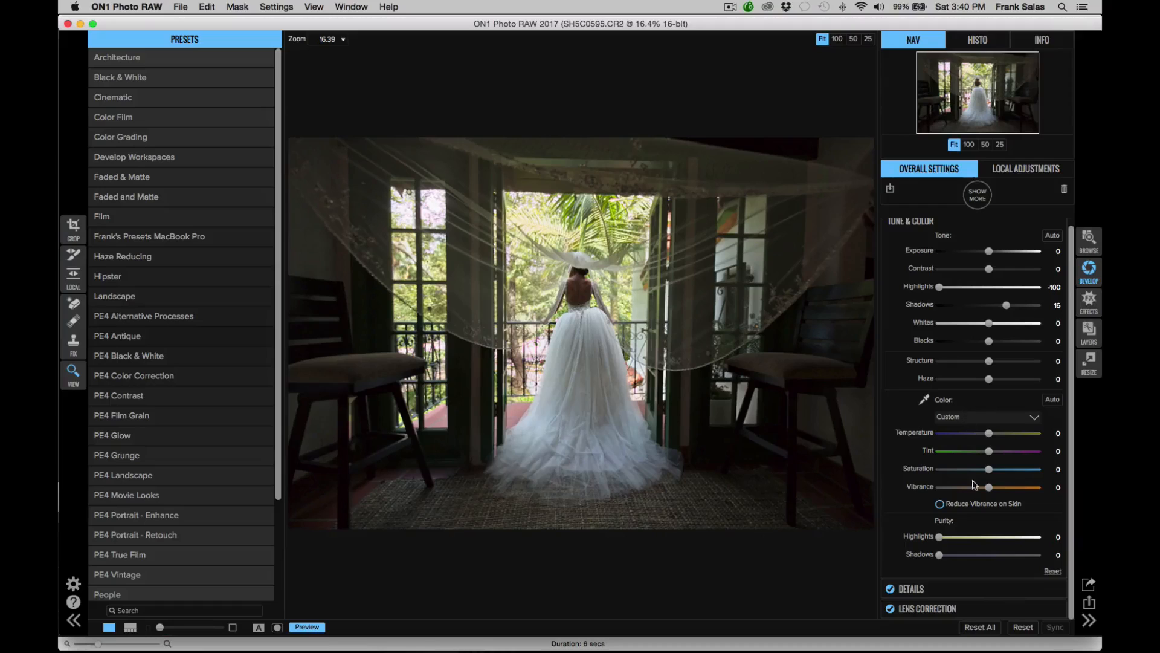
Compare the photo with and without the Canon EF 16-35mm lens correction, leaving the correction enabled and its section collapsed.
click(975, 609)
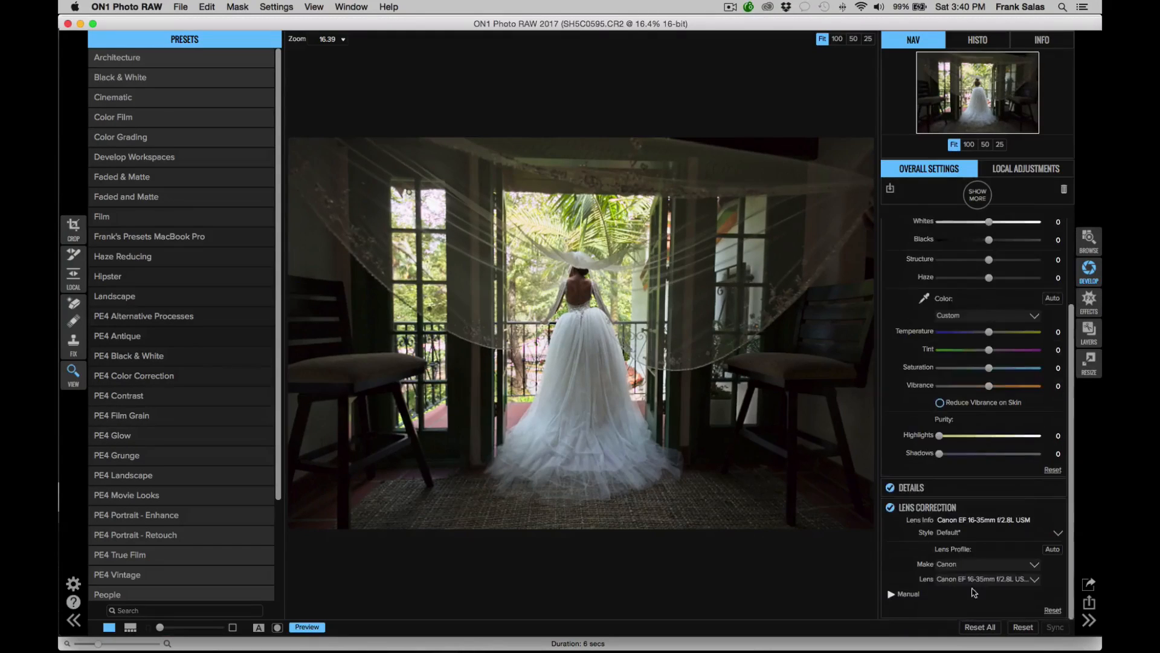
click(890, 508)
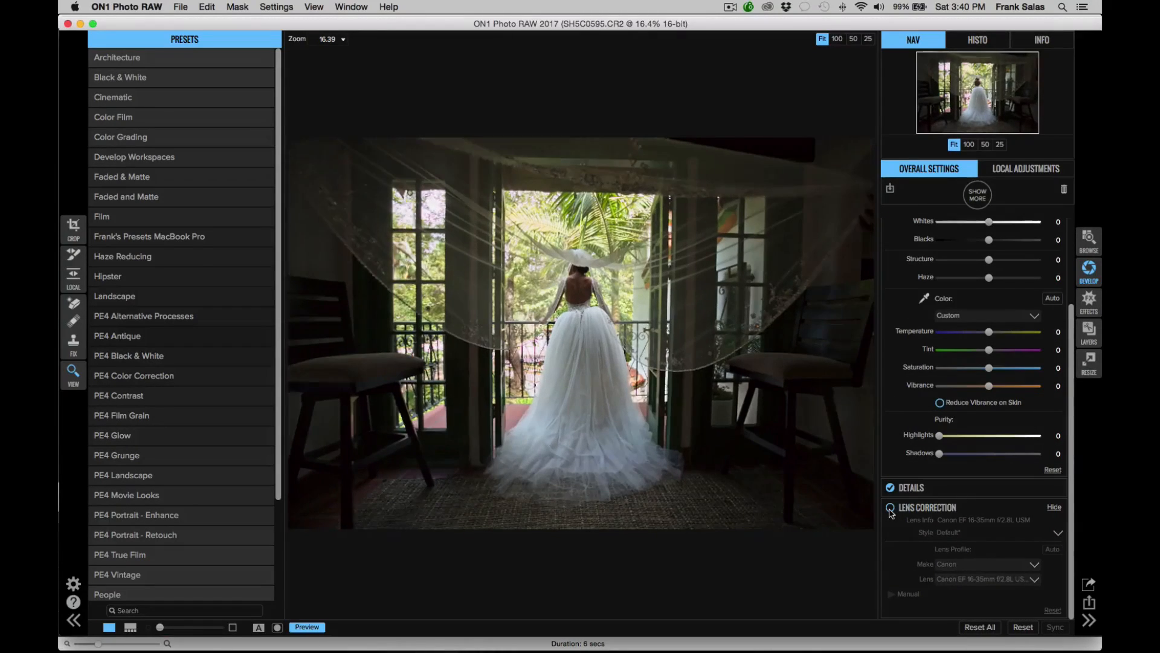
click(891, 508)
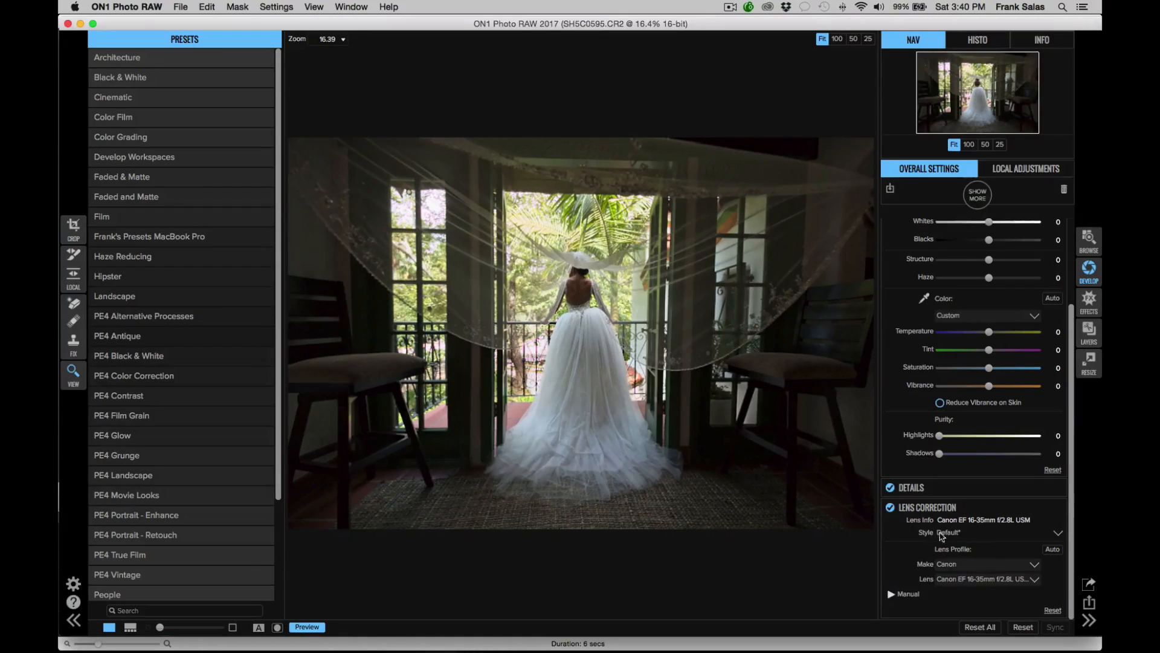
click(891, 508)
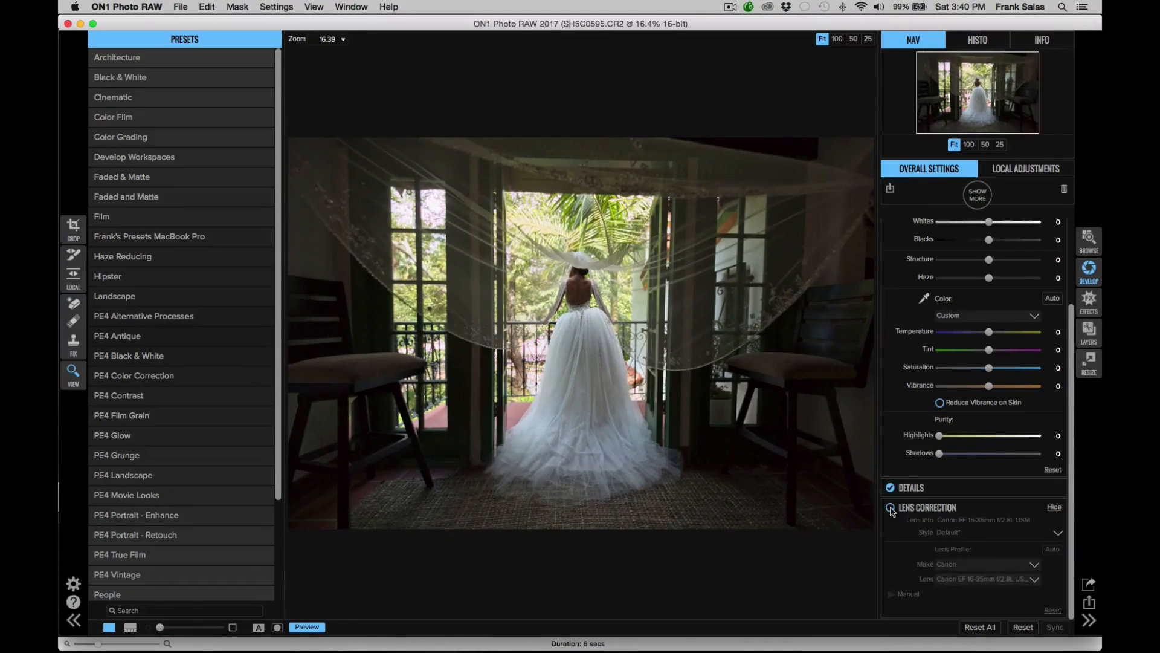
click(890, 507)
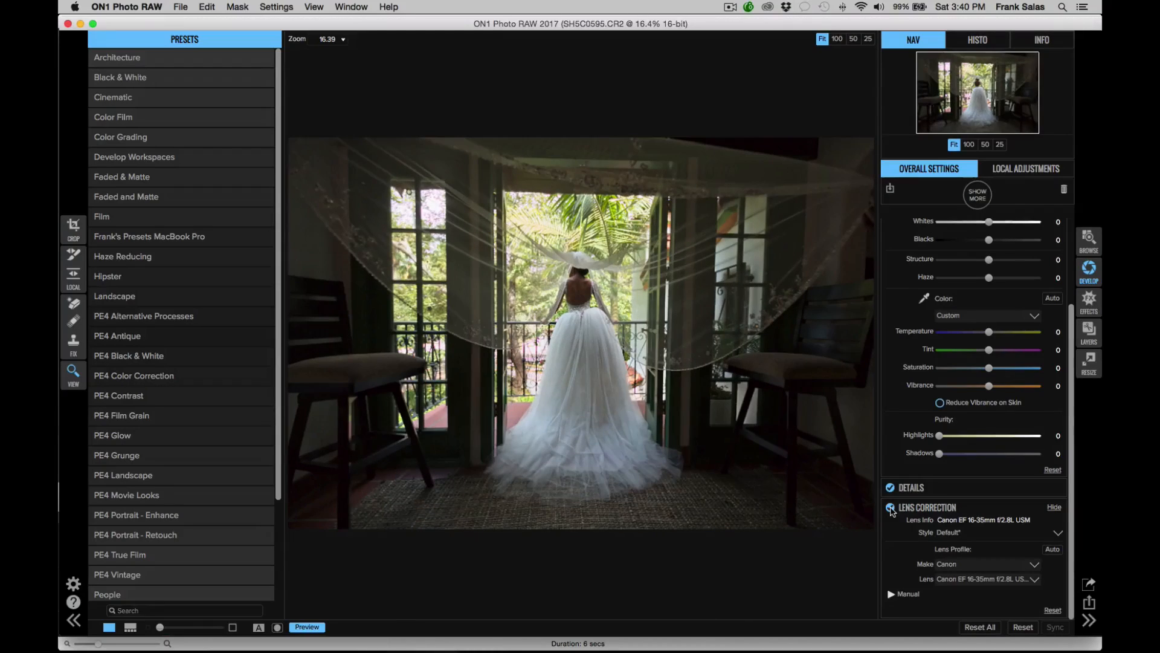
scroll(1000, 514, up, 3)
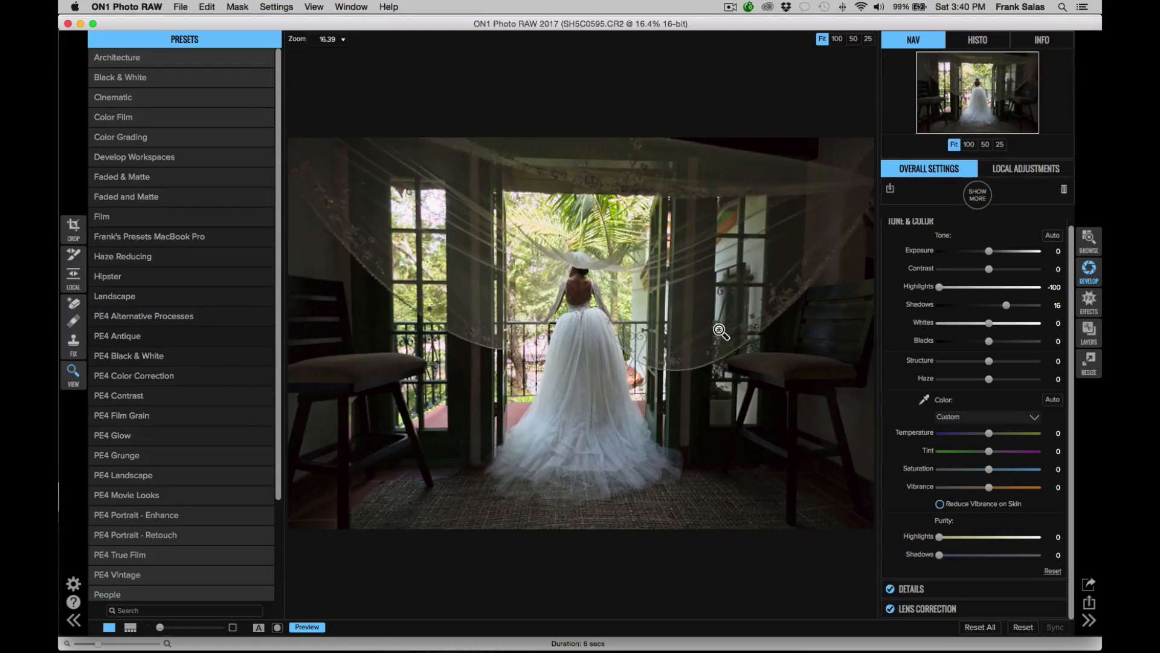
Brighten the veil, walls, chairs and floor around the bride by painting in a local adjustment with Exposure 1.3.
click(1025, 171)
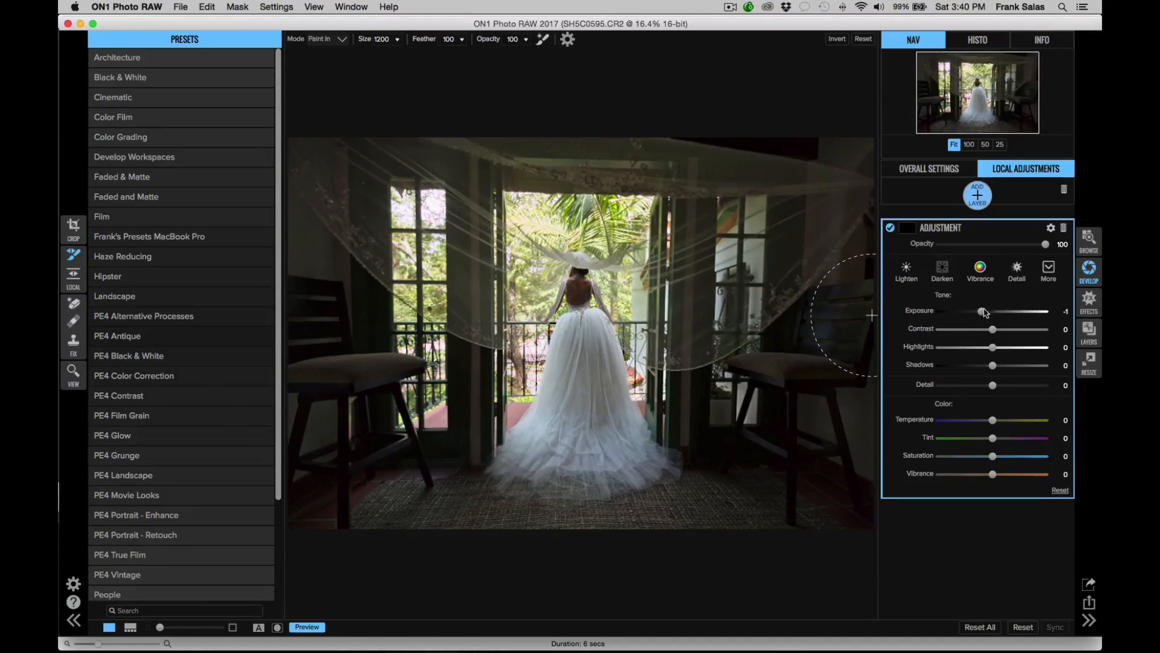
drag(981, 311, 1007, 318)
mouse_move(377, 182)
mouse_down()
mouse_move(345, 207)
mouse_move(339, 234)
mouse_move(345, 450)
mouse_move(350, 470)
mouse_move(415, 461)
mouse_move(343, 474)
mouse_move(345, 148)
mouse_move(729, 170)
mouse_move(701, 253)
mouse_move(709, 404)
mouse_move(727, 472)
mouse_move(767, 476)
mouse_move(787, 169)
mouse_move(811, 186)
mouse_move(828, 471)
mouse_move(814, 506)
mouse_move(831, 339)
mouse_move(806, 143)
mouse_up()
mouse_move(604, 151)
mouse_down()
mouse_move(337, 135)
mouse_move(302, 199)
mouse_move(299, 338)
mouse_move(326, 518)
mouse_move(336, 503)
mouse_move(344, 515)
mouse_up()
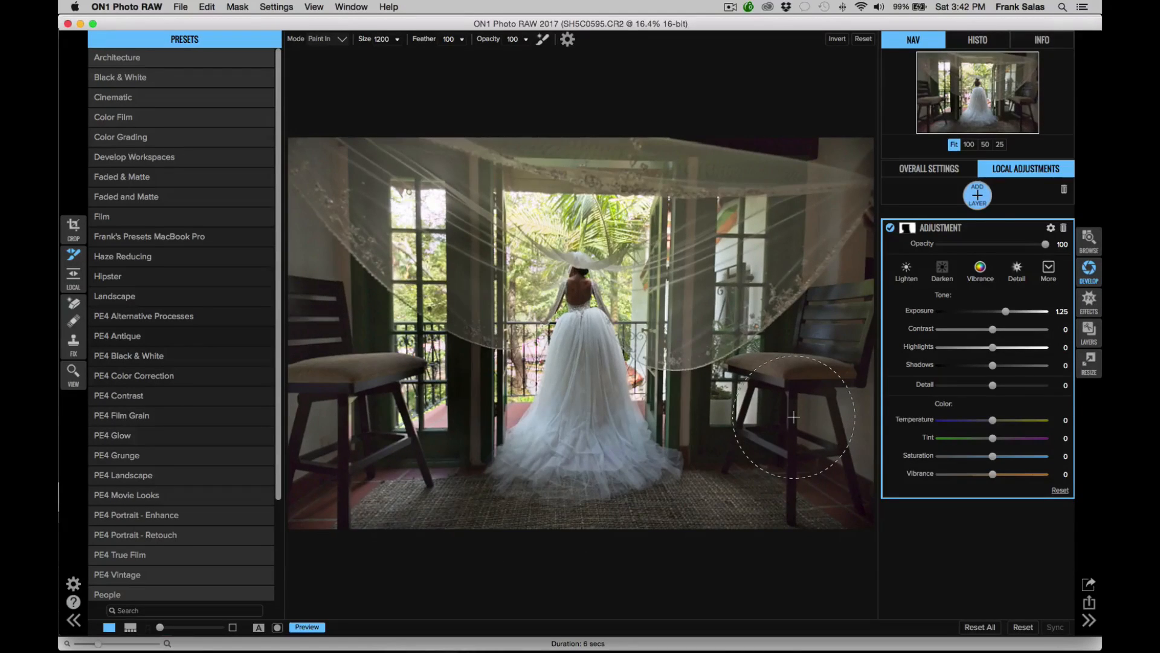
drag(1005, 321, 1007, 319)
Add a second adjustment layer, reduce the brush size to 300, and set the new layer to Exposure 0.2 and Highlights -3.
click(976, 197)
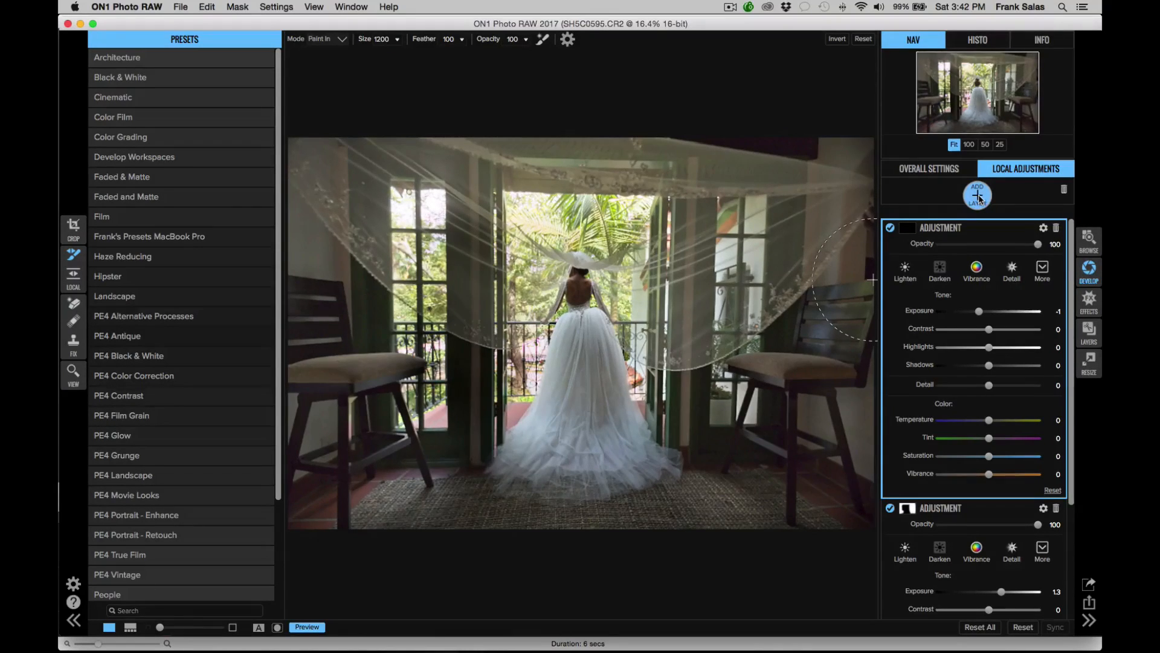
click(985, 515)
scroll(973, 423, down, 5)
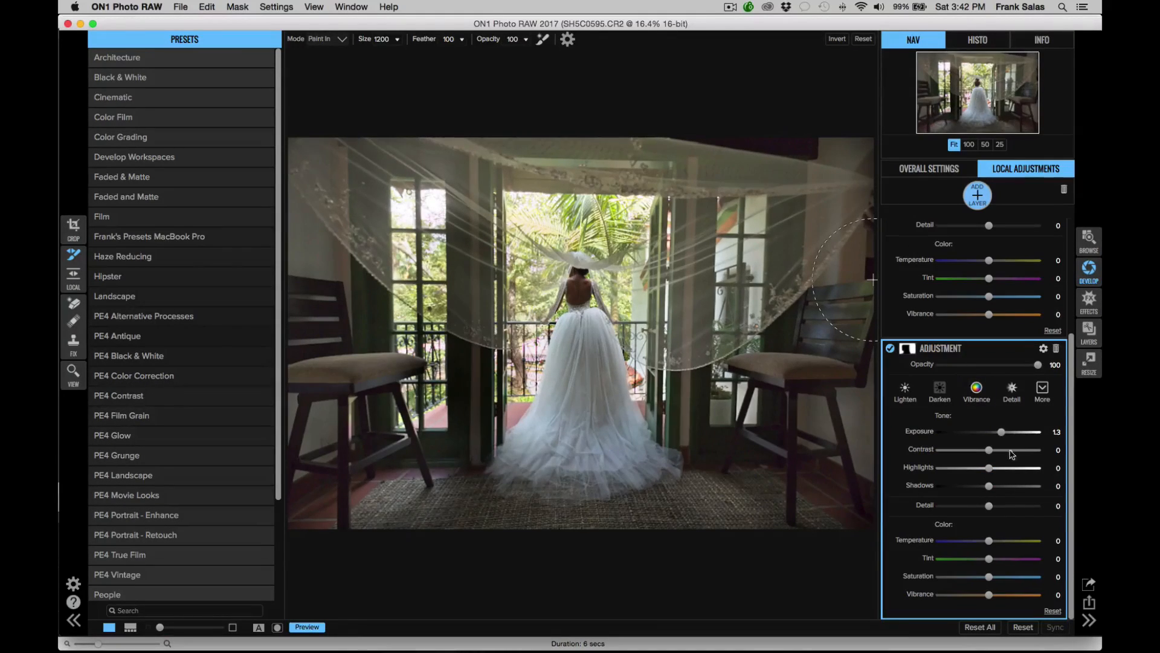
scroll(987, 323, up, 3)
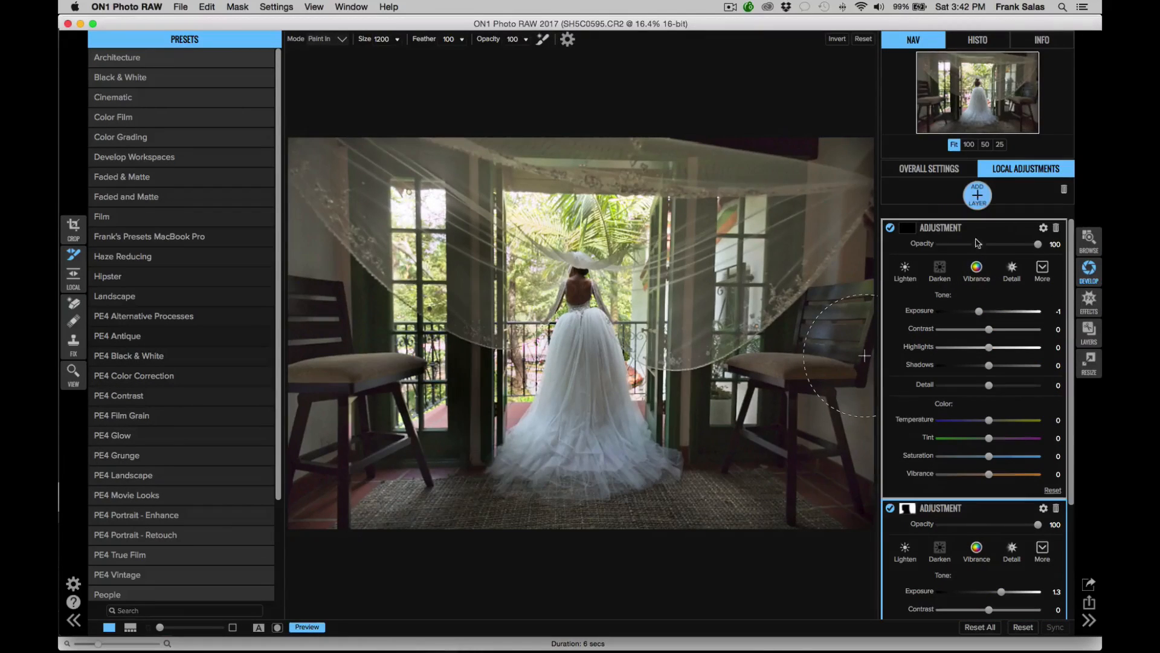
scroll(982, 319, down, 1)
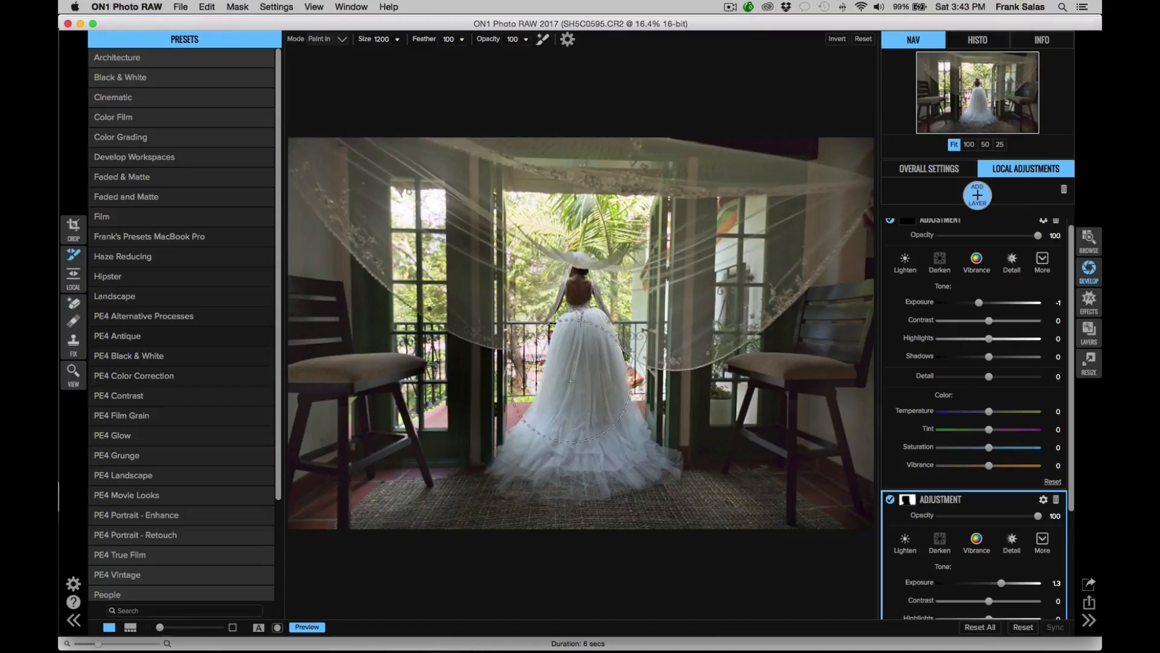
mouse_move(988, 341)
mouse_down()
mouse_move(977, 341)
mouse_move(975, 307)
mouse_up()
key(bracketleft)
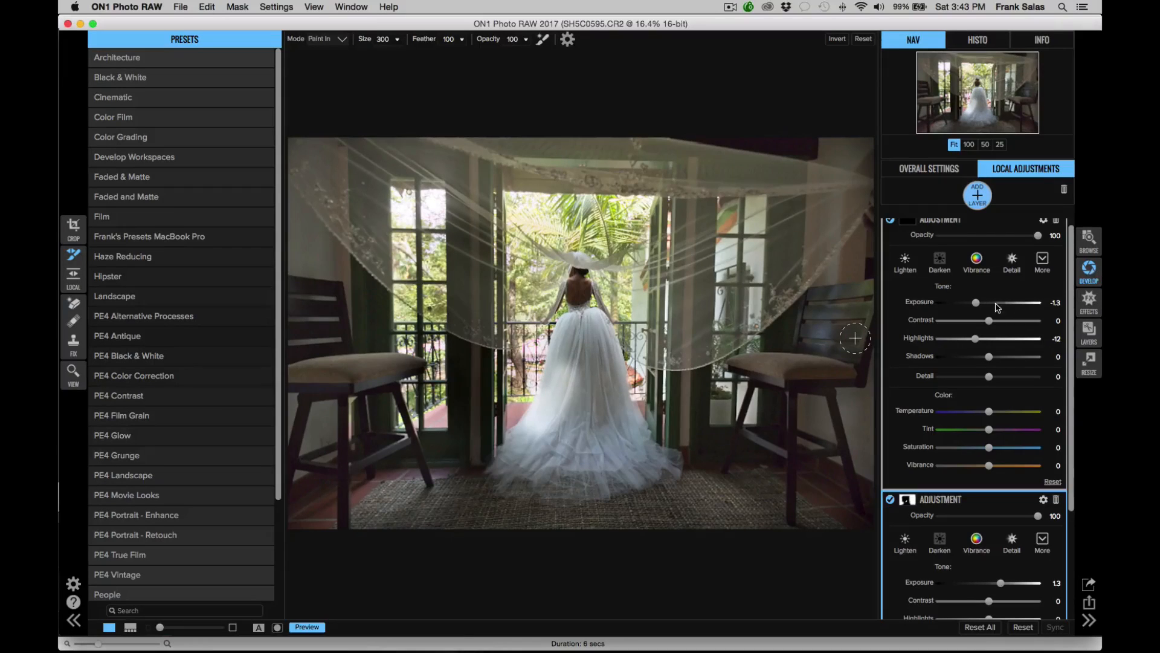
drag(966, 307, 992, 311)
scroll(991, 292, up, 1)
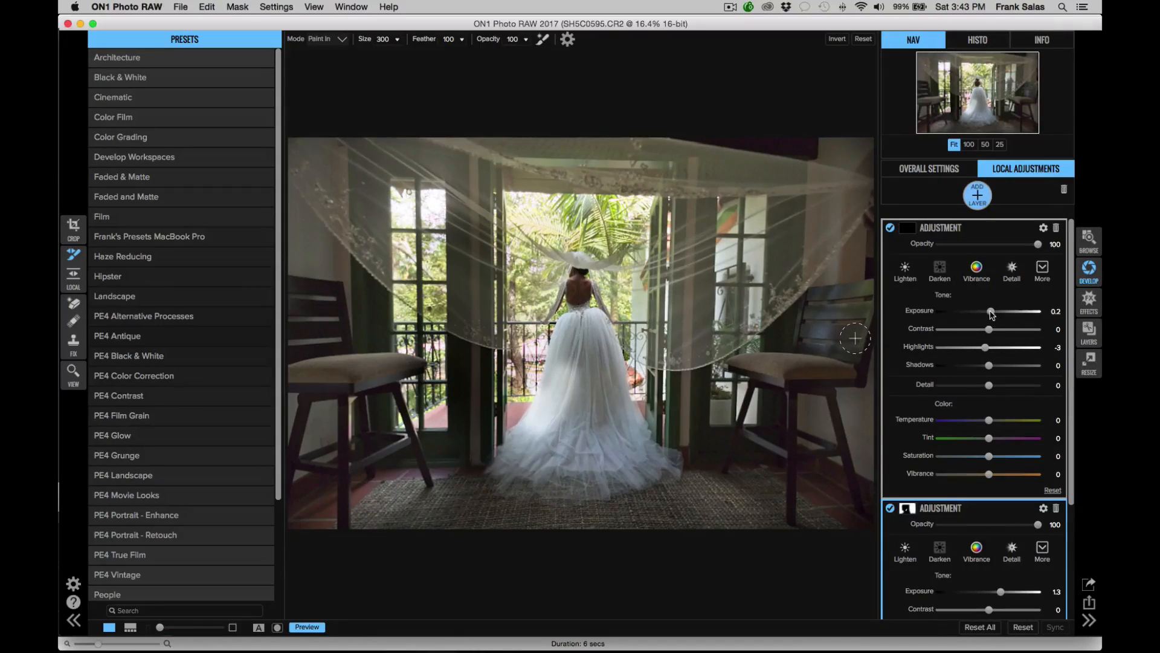
click(978, 234)
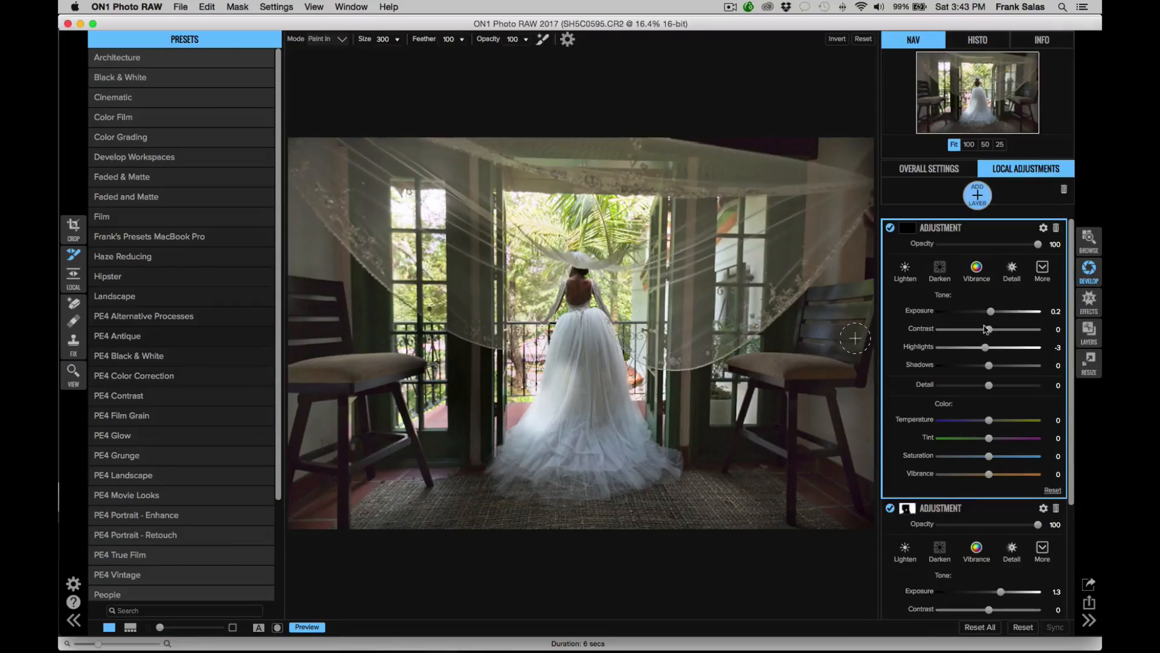
Try the first adjustment at Exposure 1.1 with the second layer deleted, and undo these changes.
scroll(993, 338, down, 5)
mouse_move(1000, 431)
mouse_down()
mouse_move(976, 432)
mouse_move(1002, 438)
mouse_up()
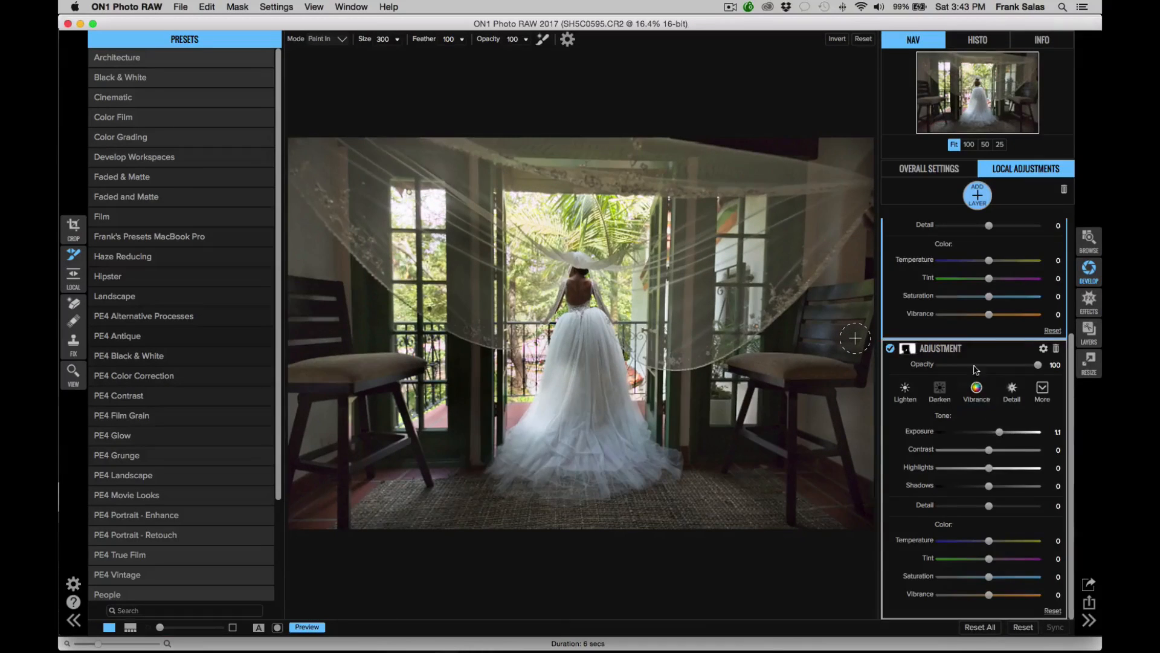
scroll(1001, 438, up, 5)
click(1057, 228)
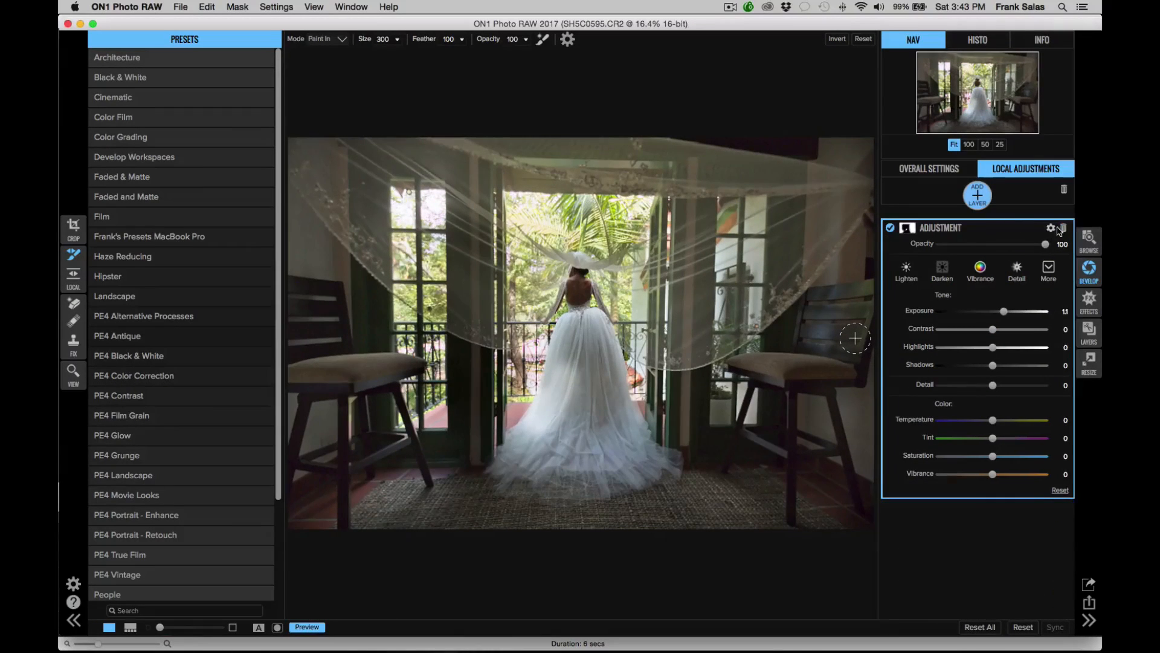
drag(1004, 313, 1008, 316)
key(super+z)
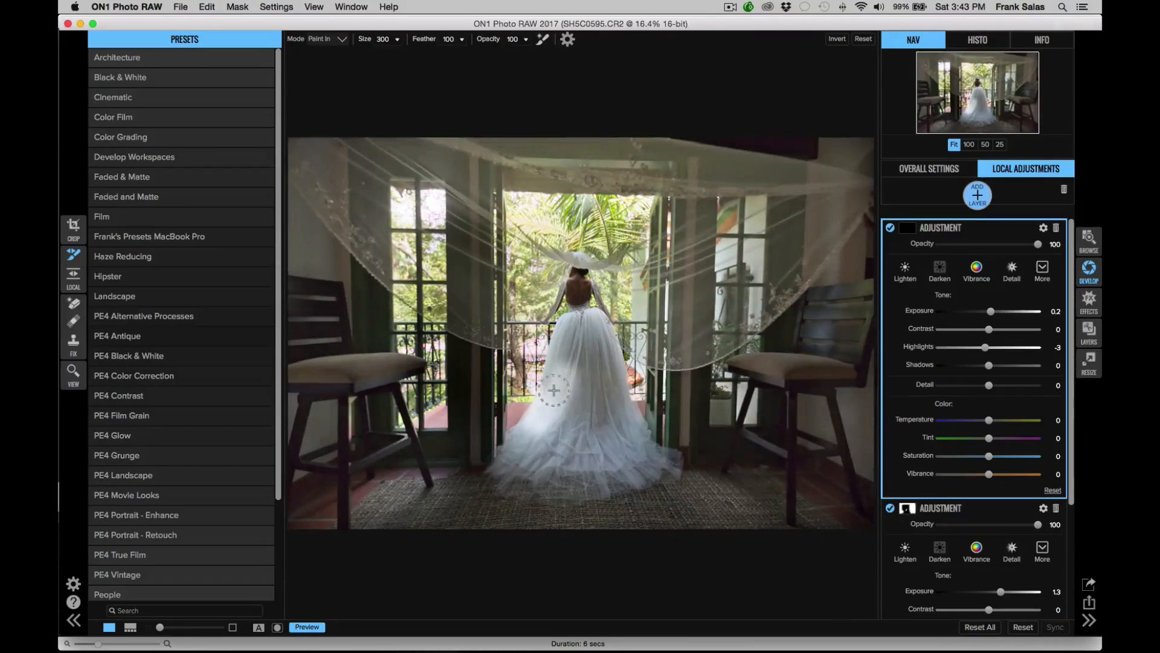
Lower the second layer's Exposure to -1.1, paint it over the bride's dress, and ease the Exposure to -0.6.
key(x)
drag(990, 312, 977, 312)
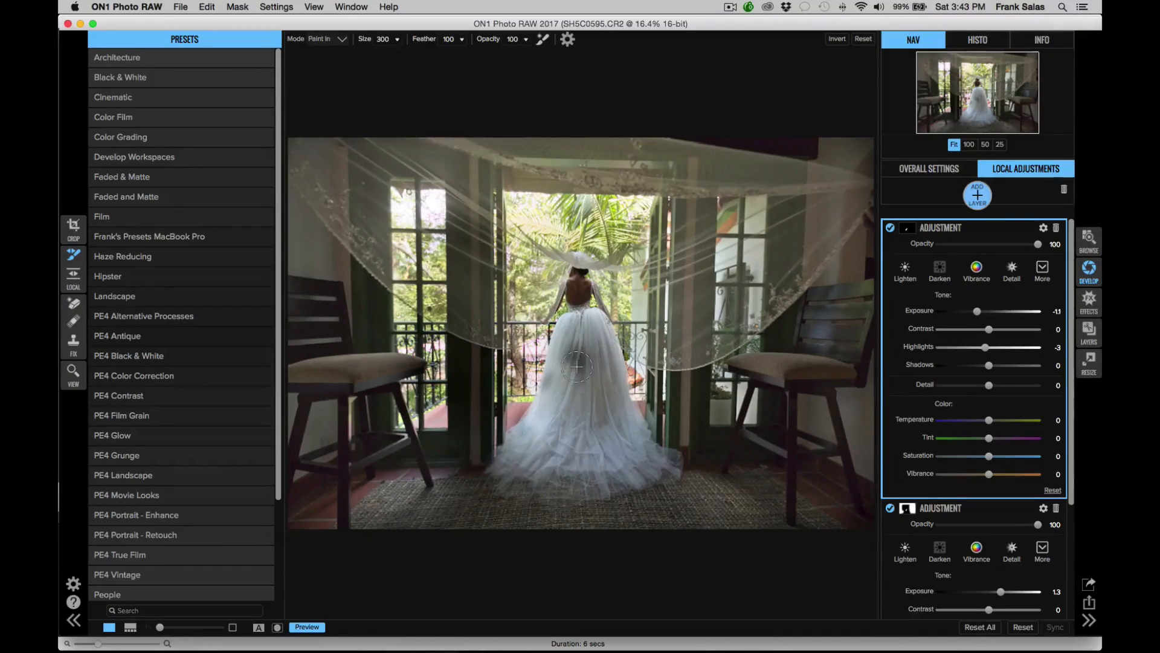
drag(579, 368, 575, 373)
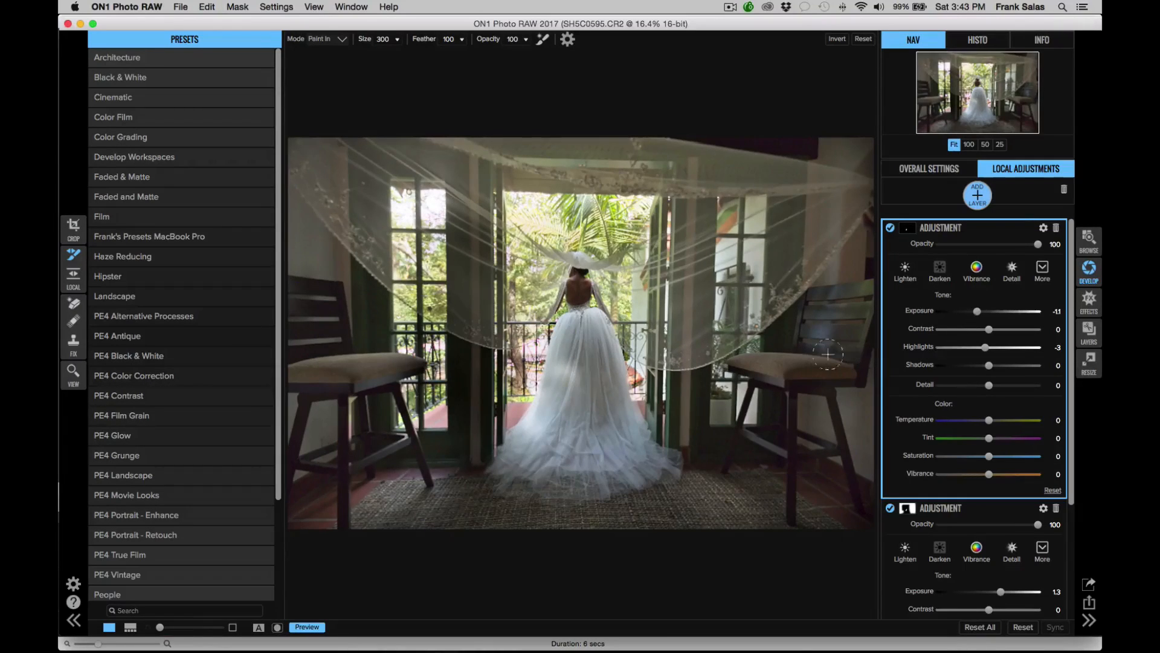
drag(977, 310, 983, 312)
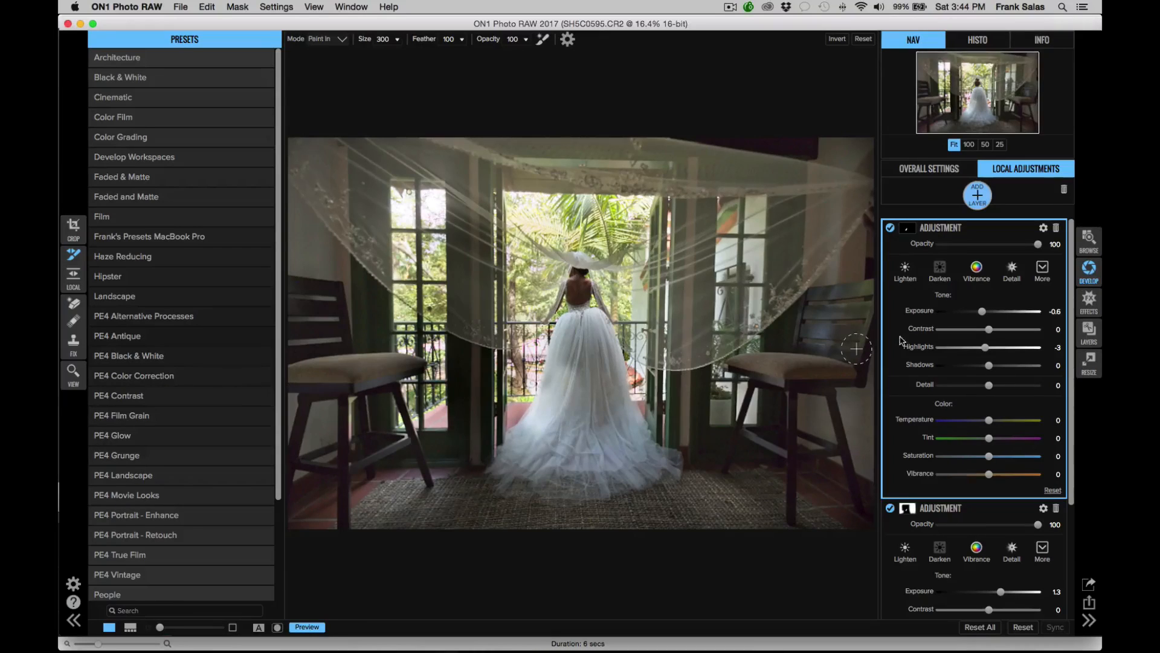
Add a third adjustment layer with Exposure -0.2 and Highlights -90, paint it over the dress and train, and raise its Highlights somewhat.
click(977, 197)
drag(989, 312, 968, 313)
mouse_move(550, 362)
mouse_down()
mouse_move(549, 410)
mouse_move(572, 323)
mouse_move(589, 402)
mouse_up()
drag(969, 313, 941, 348)
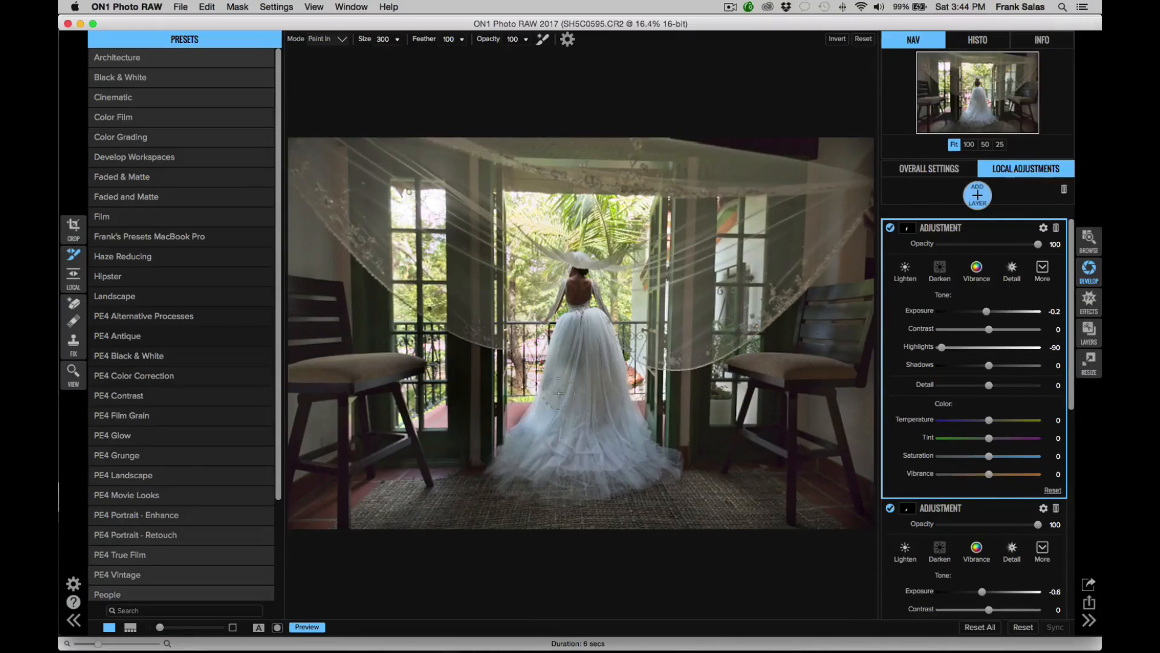
mouse_move(572, 447)
mouse_down()
mouse_move(570, 473)
mouse_move(595, 382)
mouse_move(600, 465)
mouse_move(599, 367)
mouse_move(636, 467)
mouse_move(534, 468)
mouse_up()
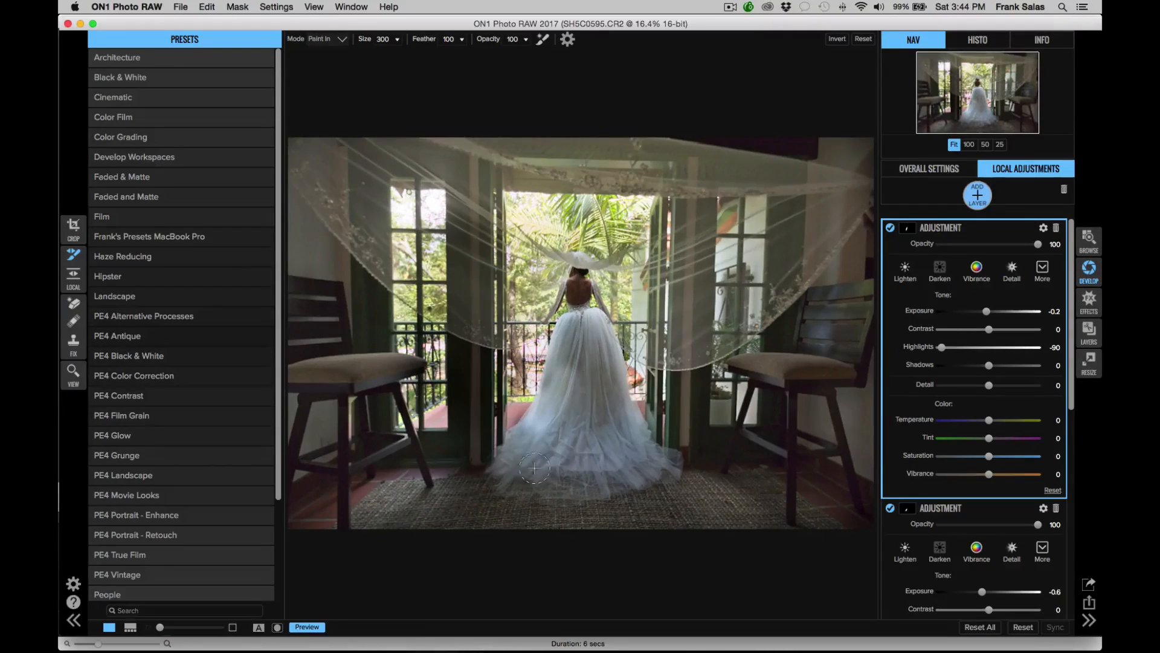
drag(566, 377, 541, 427)
drag(944, 349, 963, 351)
Select the second adjustment layer and lower its Exposure to -1.05 to darken the painted dress area.
click(991, 506)
scroll(982, 488, up, 5)
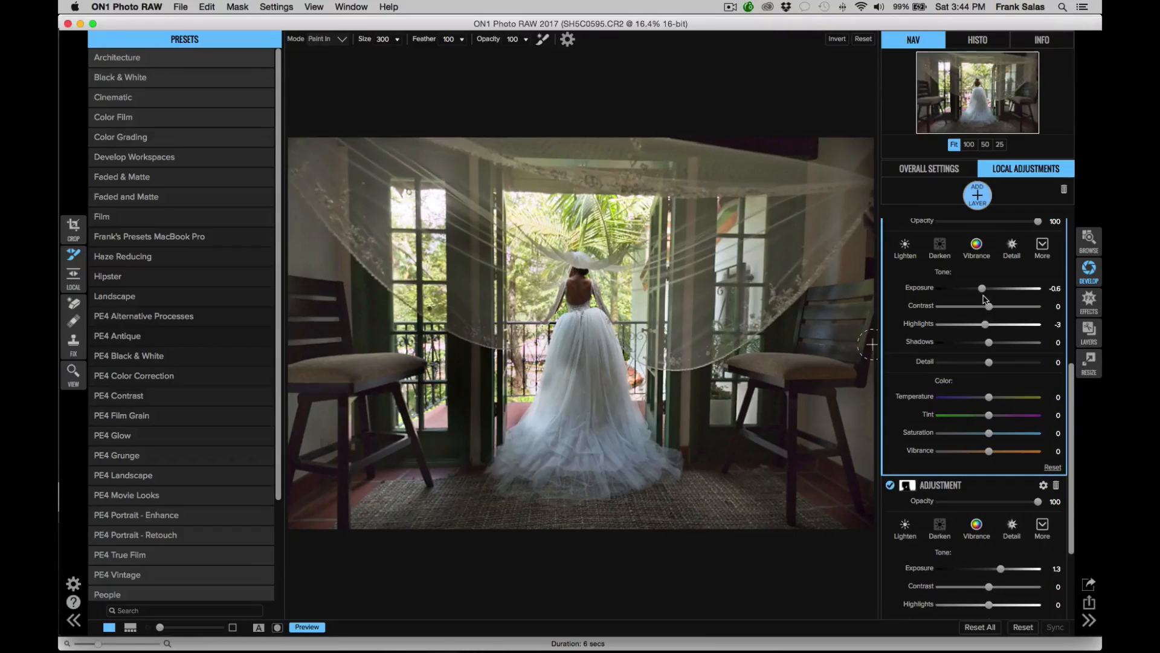
drag(986, 295, 980, 295)
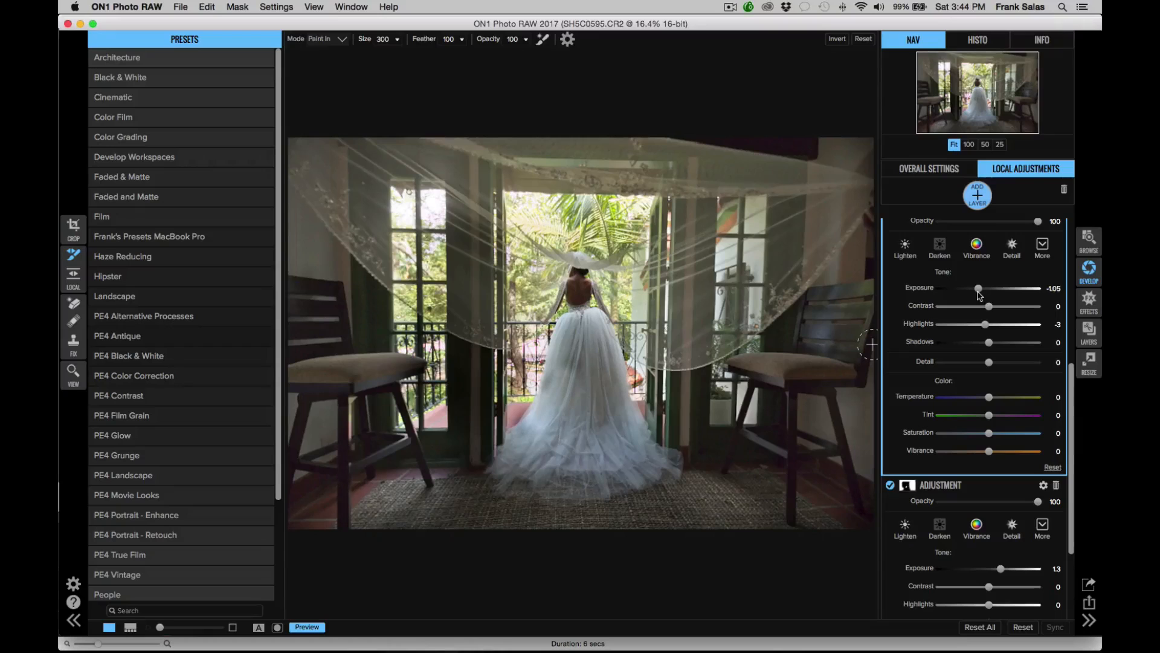
Delete the Exposure -1.05 and Exposure 1.3 adjustment layers, and set the remaining dress layer's Exposure to -0.4.
scroll(1032, 278, up, 3)
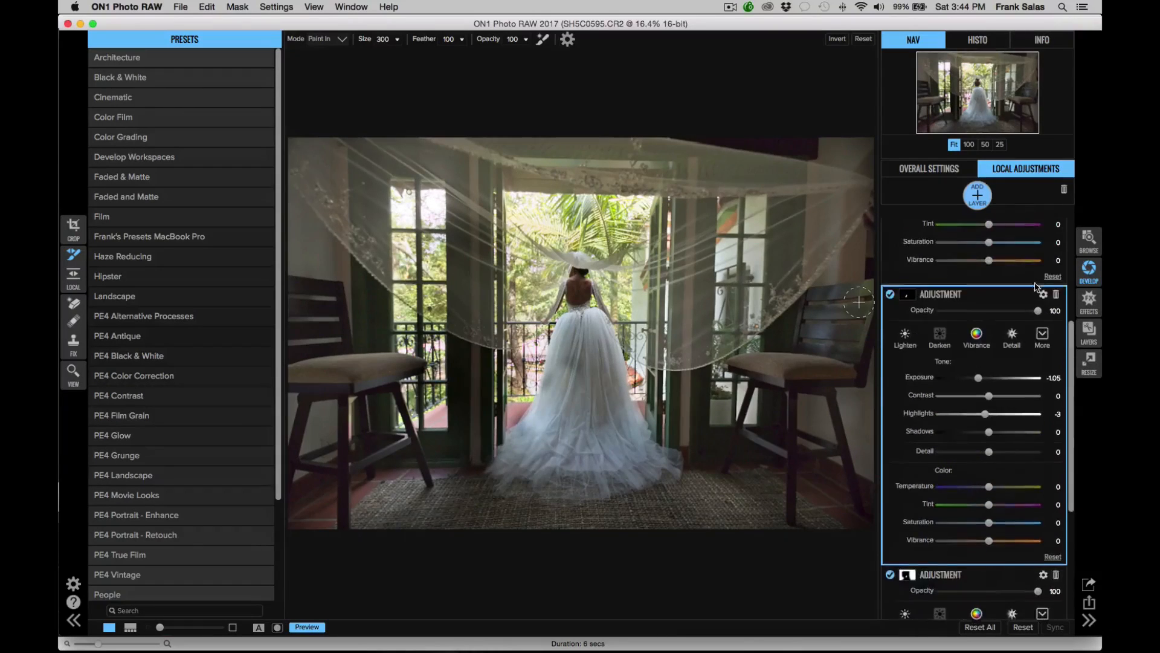
click(1056, 295)
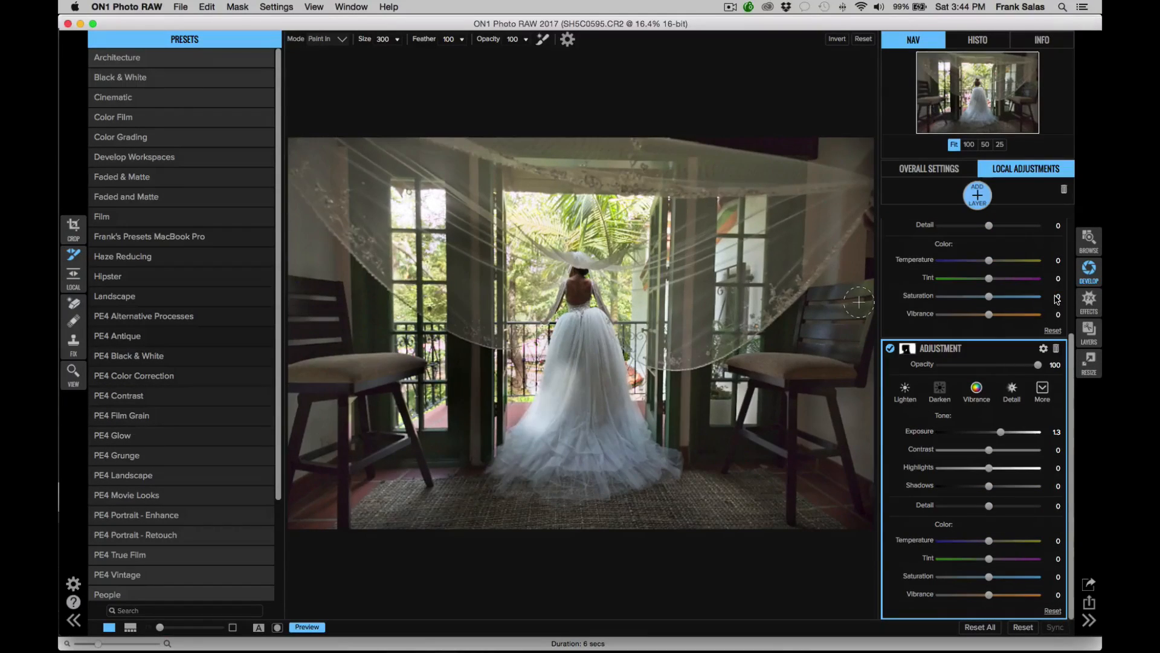
click(1055, 350)
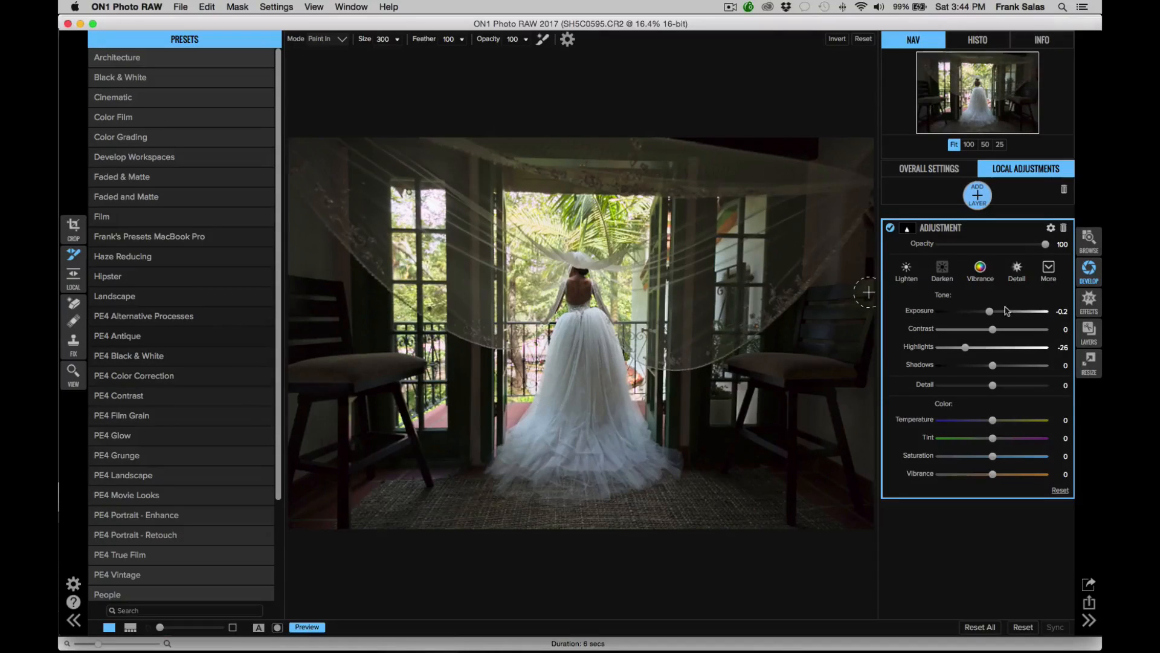
mouse_move(990, 315)
mouse_down()
mouse_move(975, 316)
mouse_move(989, 318)
mouse_up()
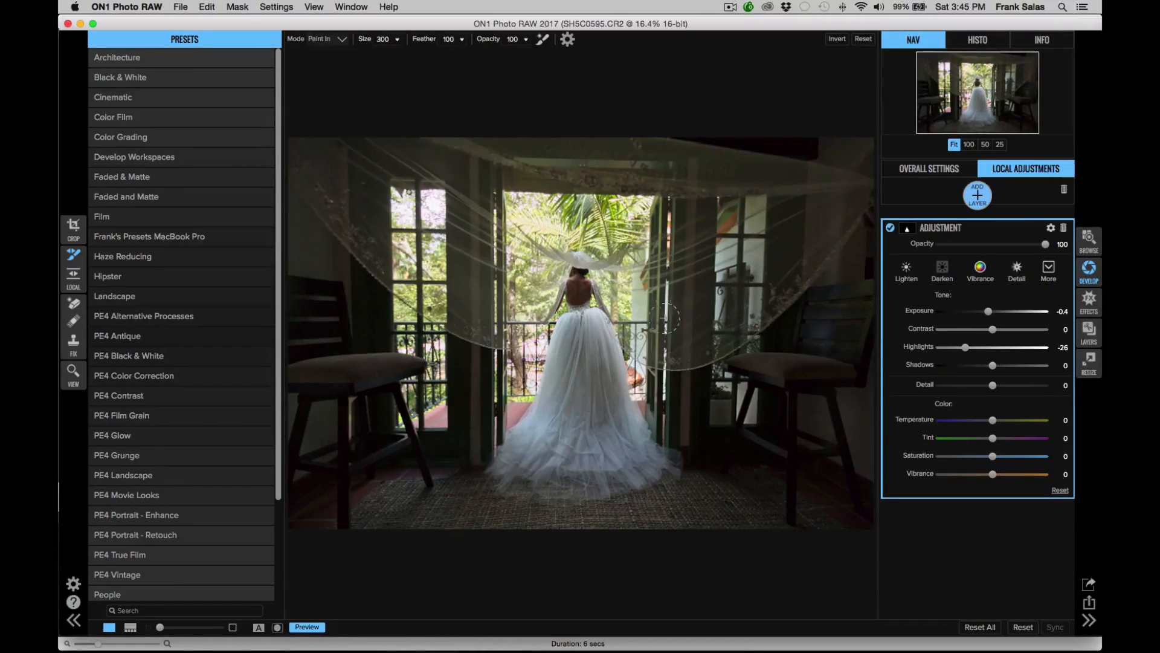
Add an adjustment layer, paint the dark room around the bride with a size 1300 brush, and set its Exposure to 1.1.
click(977, 195)
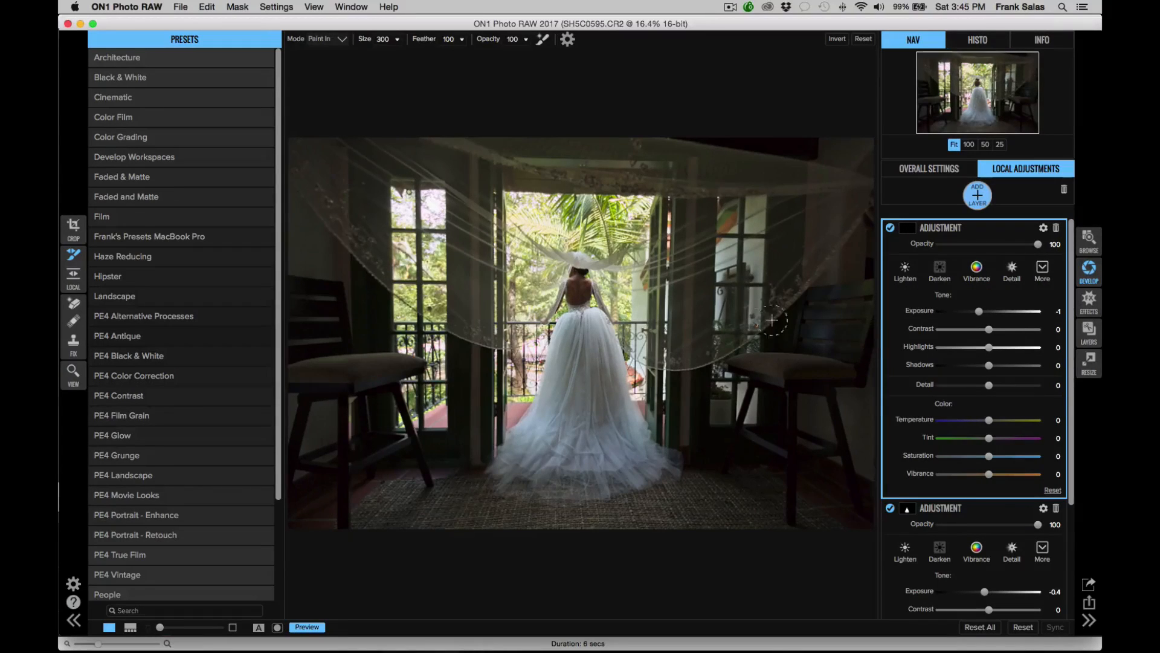
key(bracketright)
key(bracketright)
key(bracketright)
key(bracketright)
drag(362, 193, 342, 465)
drag(979, 312, 1002, 312)
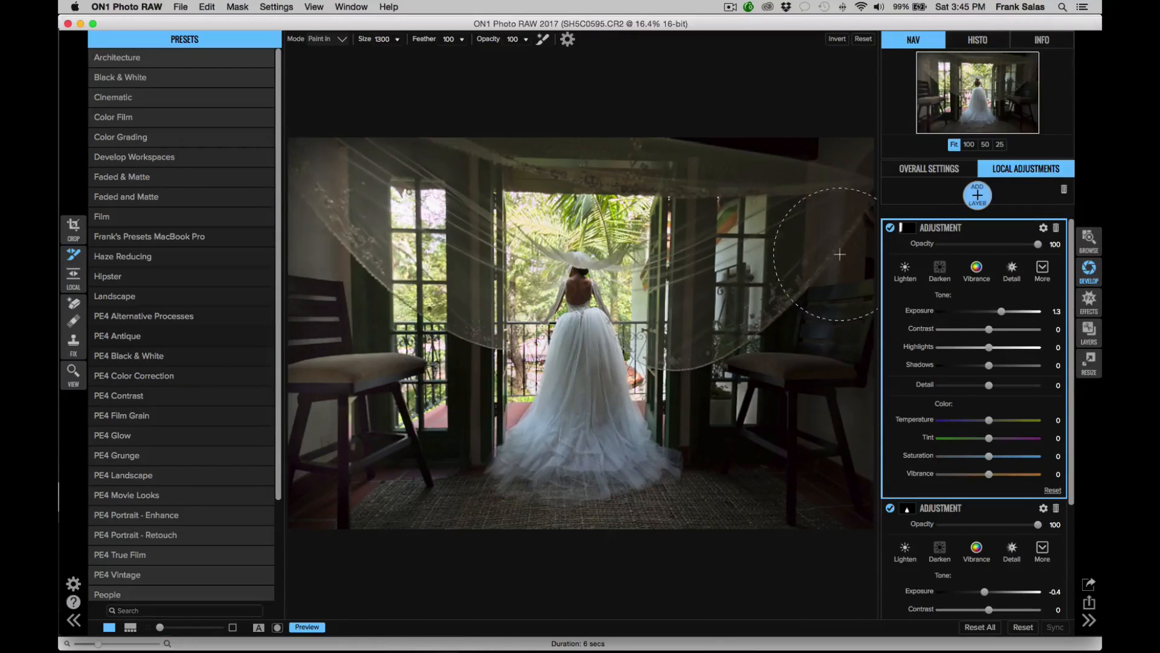
mouse_move(723, 170)
mouse_down()
mouse_move(764, 499)
mouse_move(789, 423)
mouse_move(807, 157)
mouse_move(546, 162)
mouse_move(356, 184)
mouse_move(309, 226)
mouse_move(296, 355)
mouse_move(308, 480)
mouse_move(342, 510)
mouse_move(371, 491)
mouse_move(423, 410)
mouse_move(425, 216)
mouse_move(455, 178)
mouse_move(562, 161)
mouse_move(827, 191)
mouse_move(745, 230)
mouse_move(738, 443)
mouse_move(762, 495)
mouse_move(803, 484)
mouse_move(819, 339)
mouse_move(808, 158)
mouse_up()
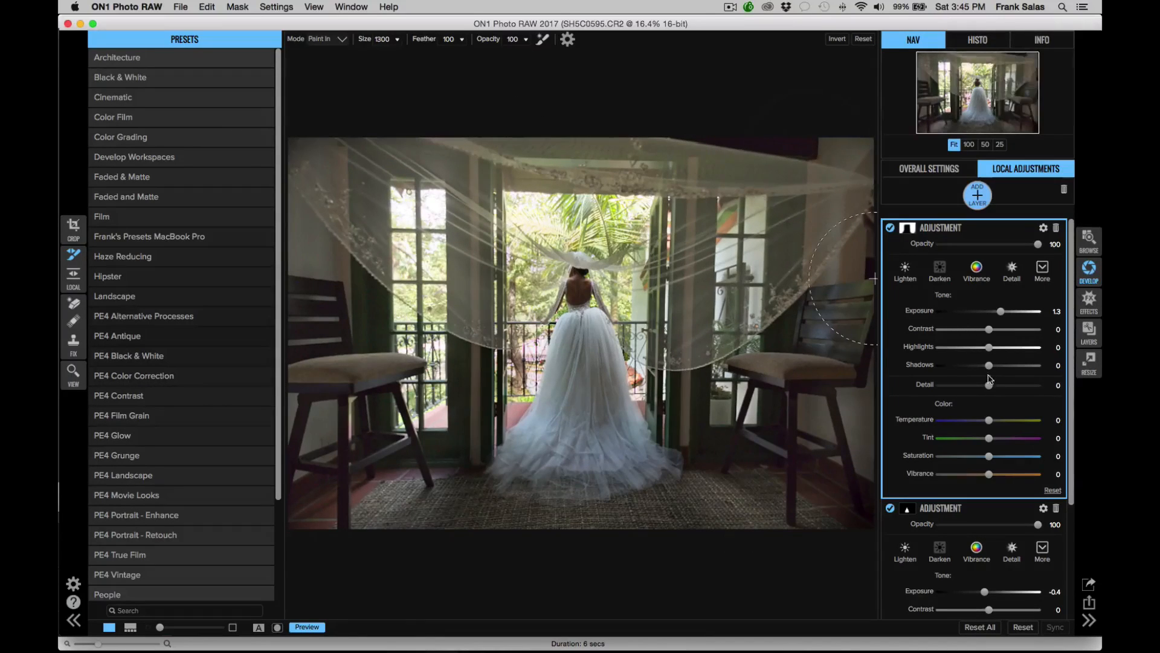
drag(1000, 311, 1002, 312)
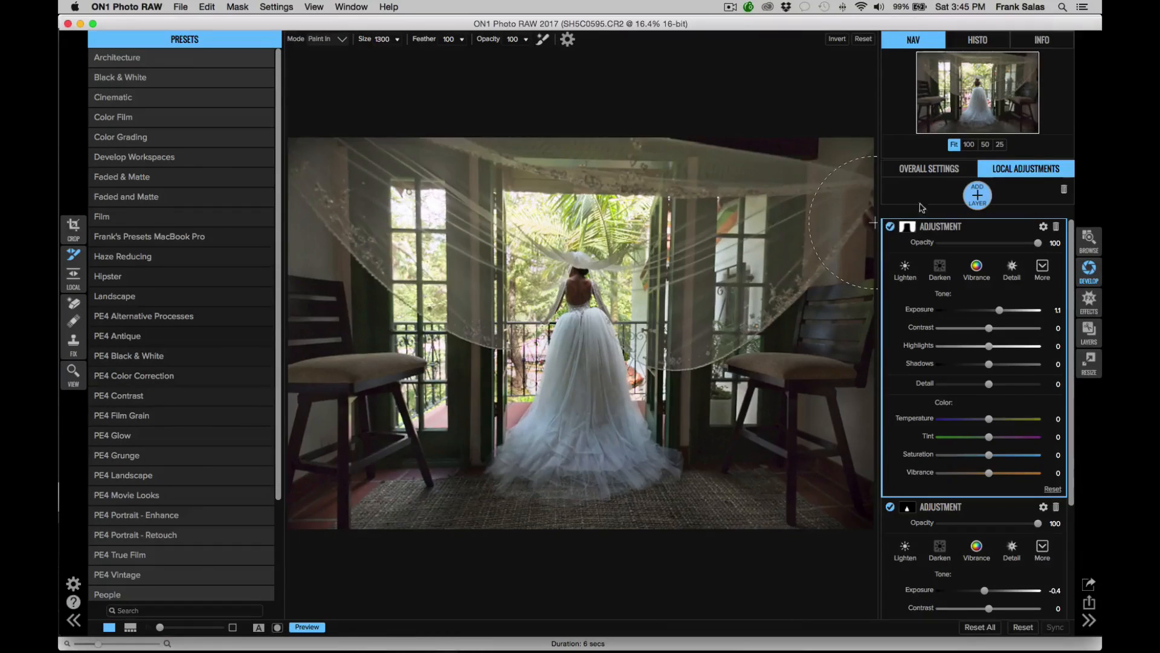
Raise the Contrast to 19 in the overall Tone & Color settings and compare the photo with the original.
click(929, 171)
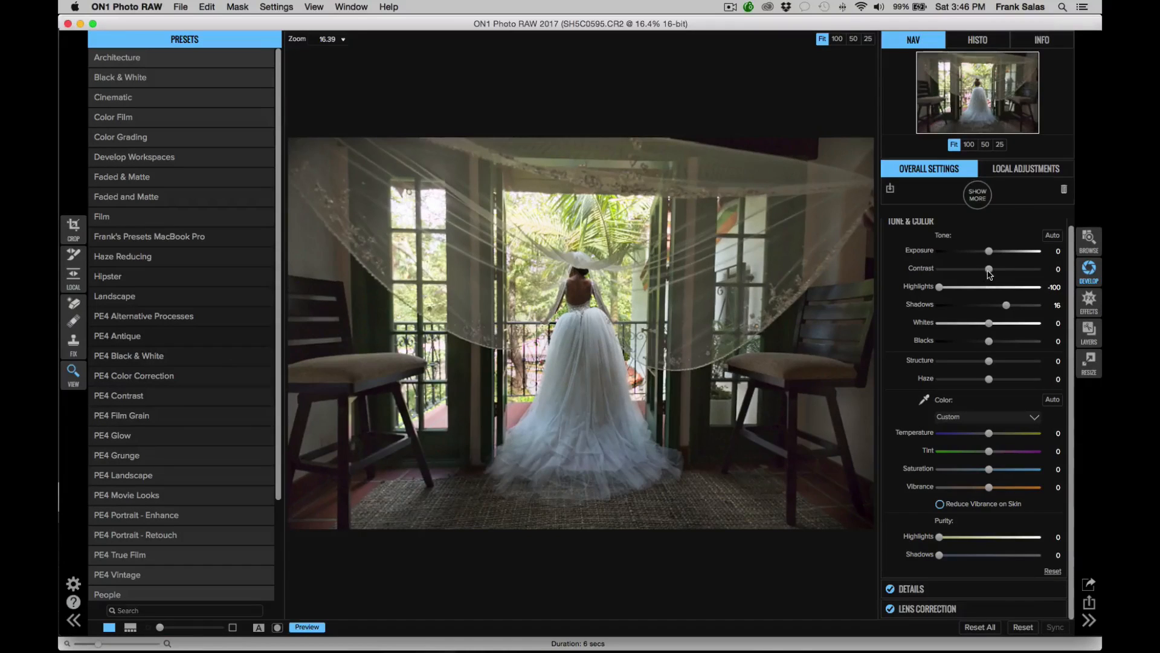
scroll(989, 275, up, 1)
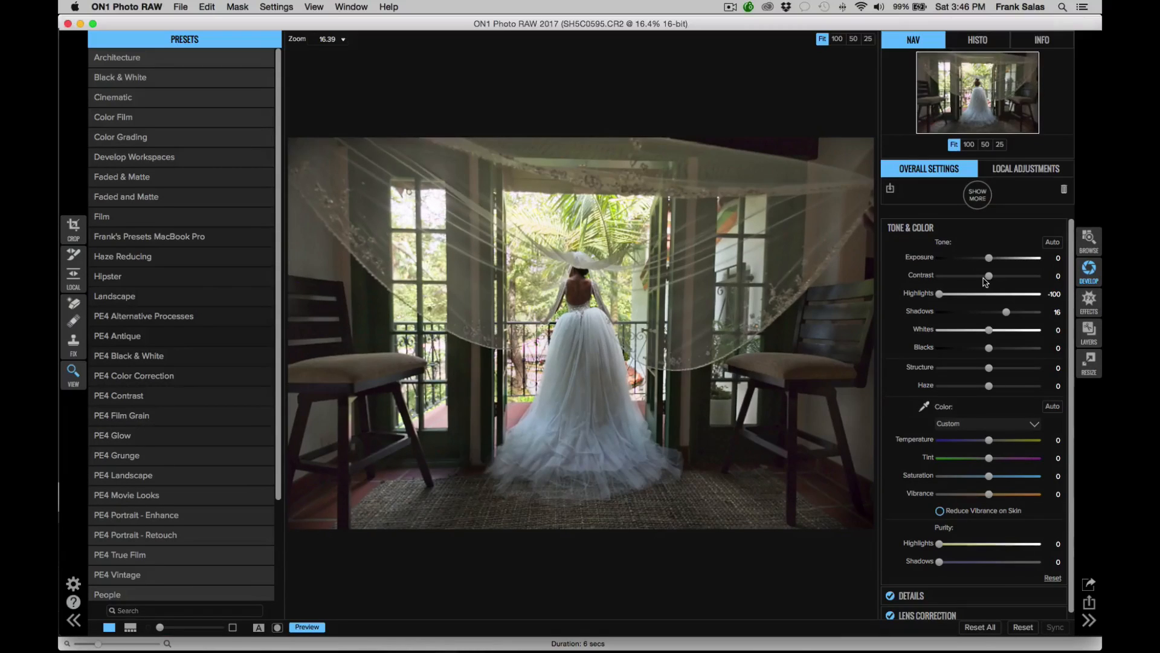
scroll(987, 281, down, 1)
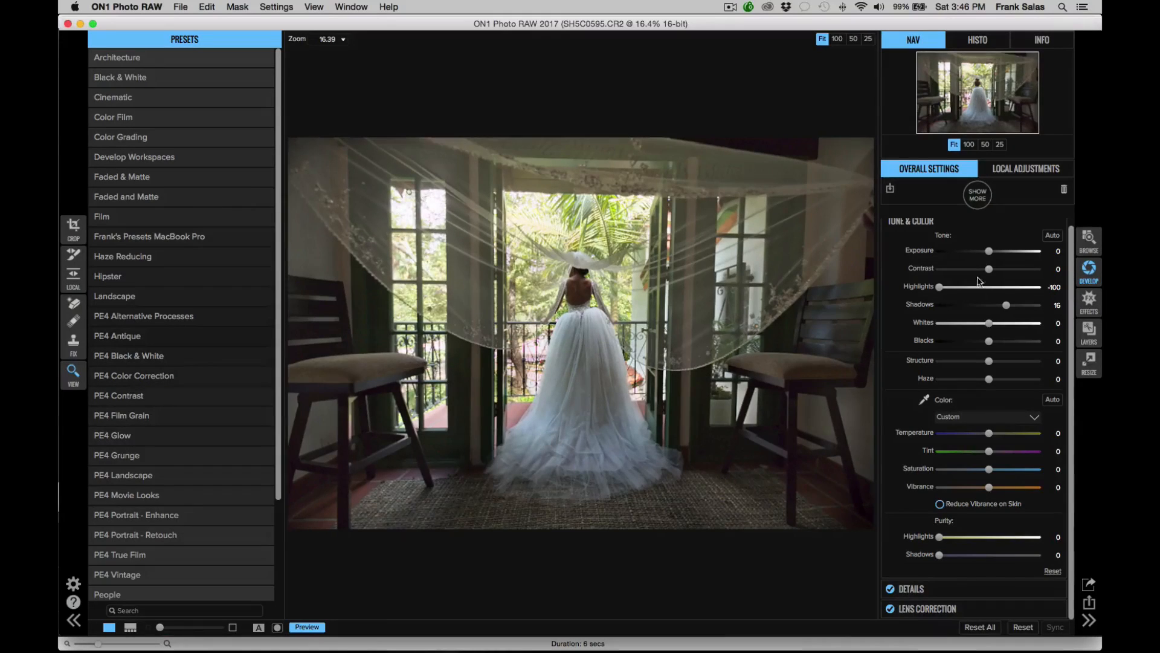
drag(990, 272, 1011, 279)
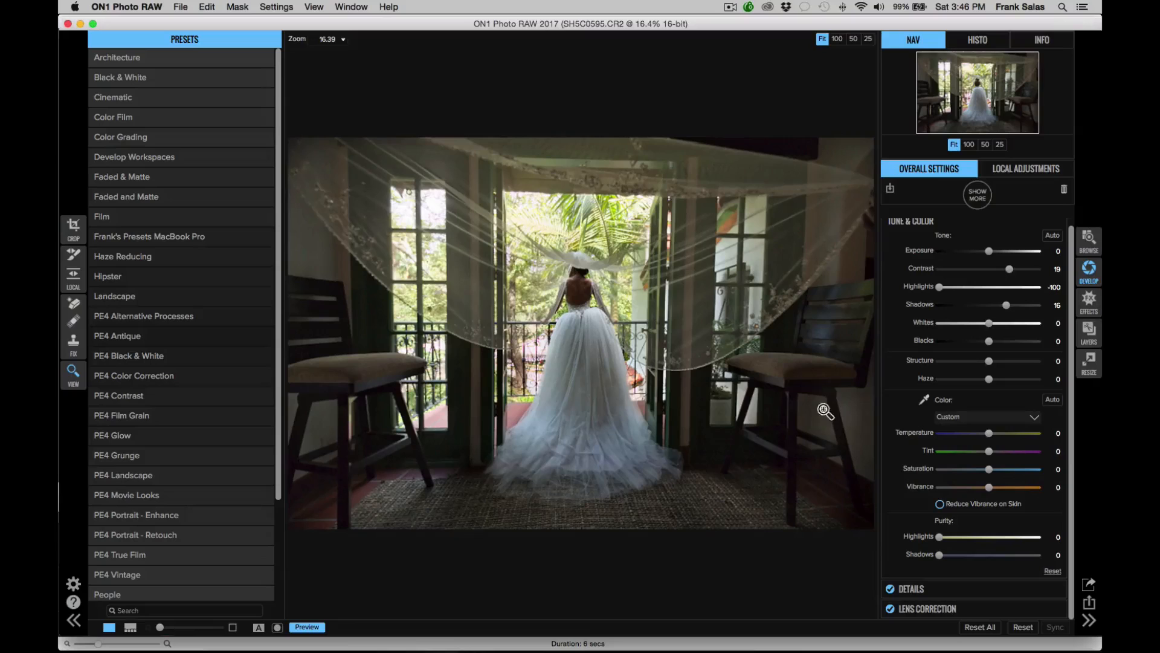
click(307, 627)
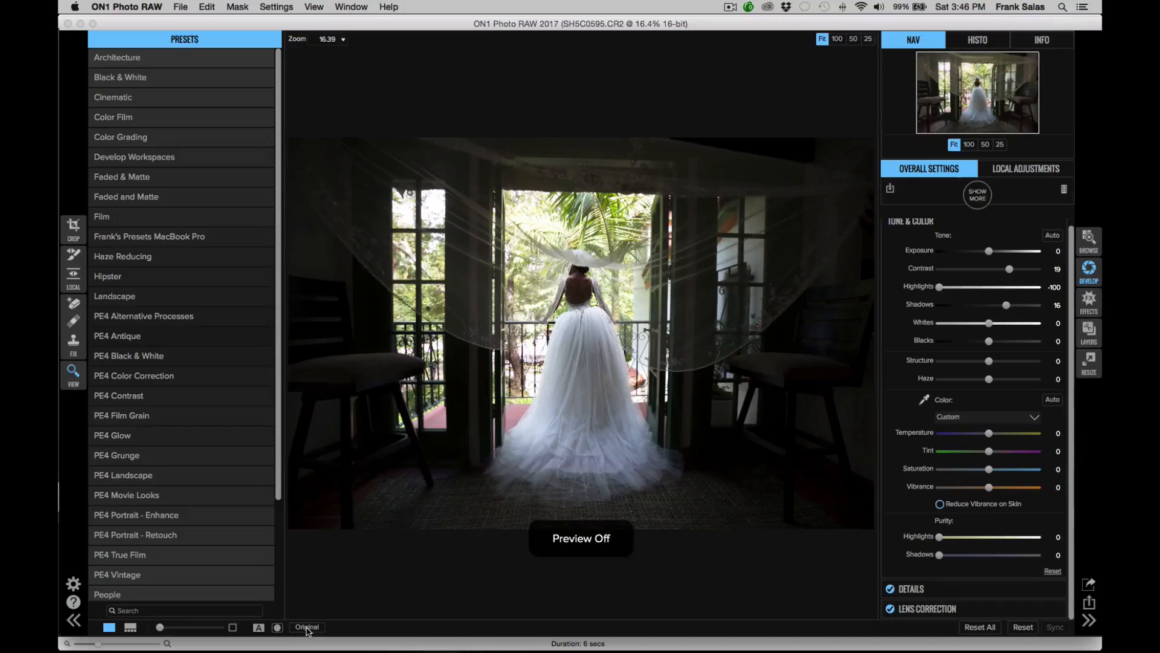
click(308, 627)
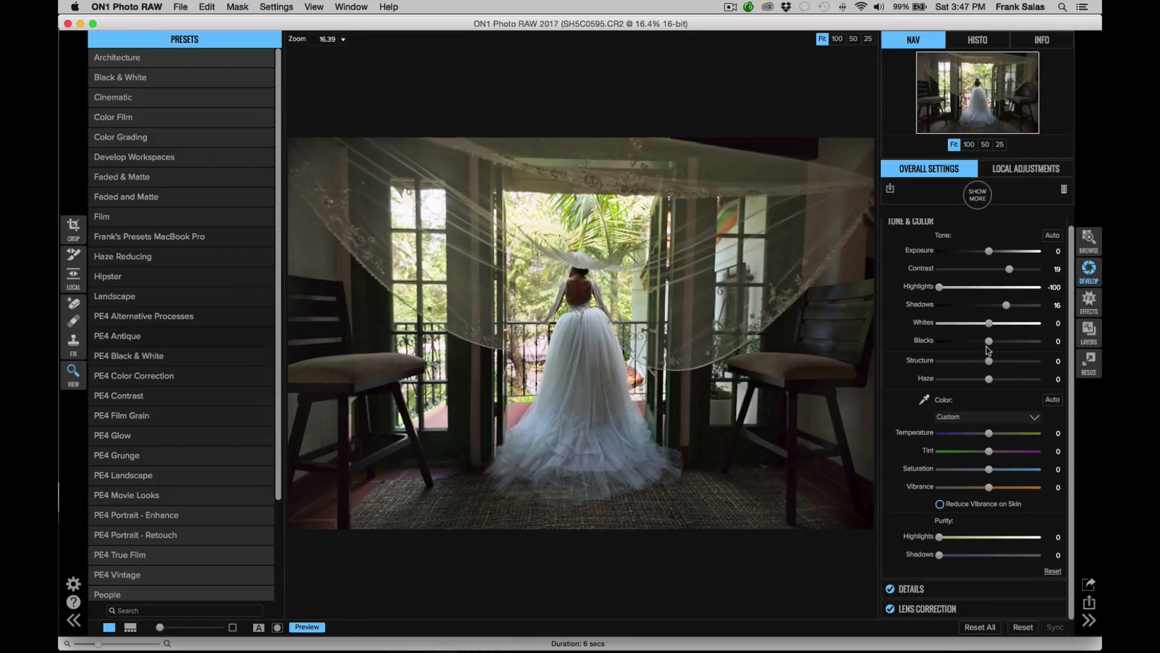
Try lowering the overall Blacks, reset them, raise the Contrast to 30, and compare the result with the original.
mouse_move(990, 343)
mouse_down()
mouse_move(1002, 344)
mouse_move(981, 345)
mouse_up()
double_click(923, 342)
drag(1011, 271, 1018, 274)
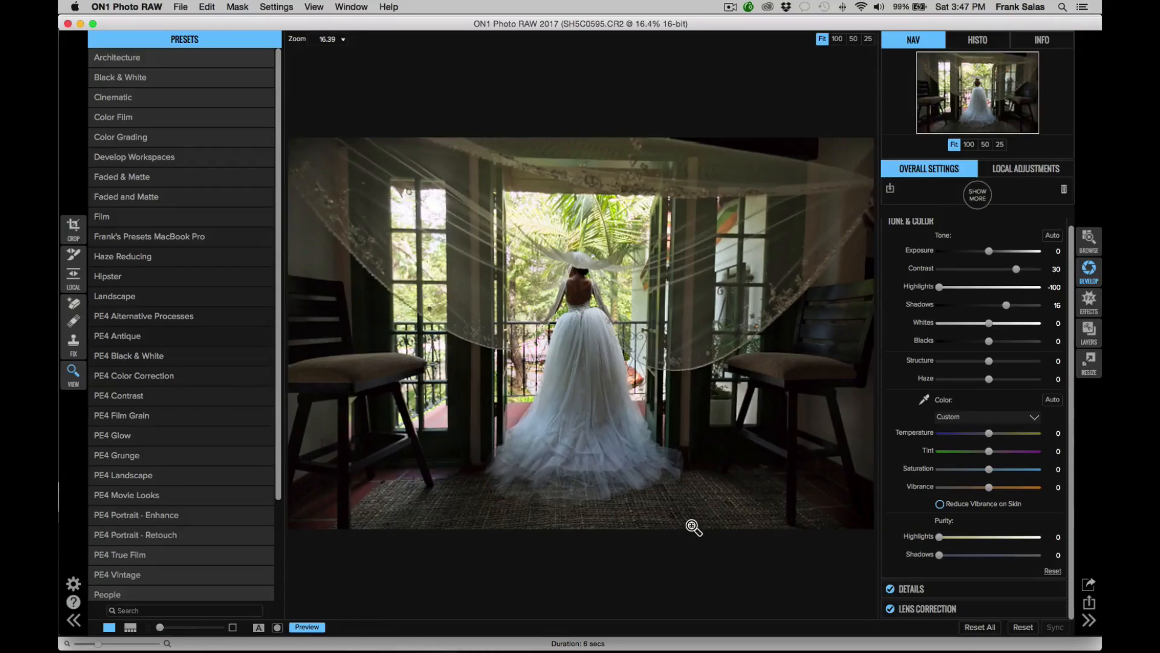
key(super+p)
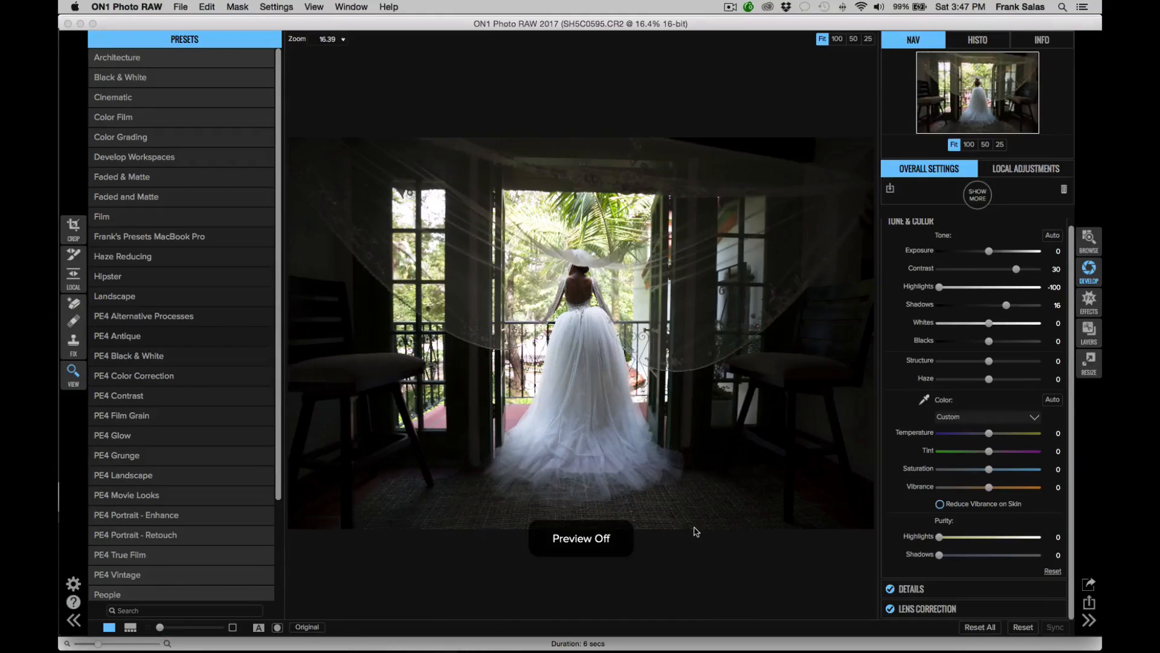
key(super+p)
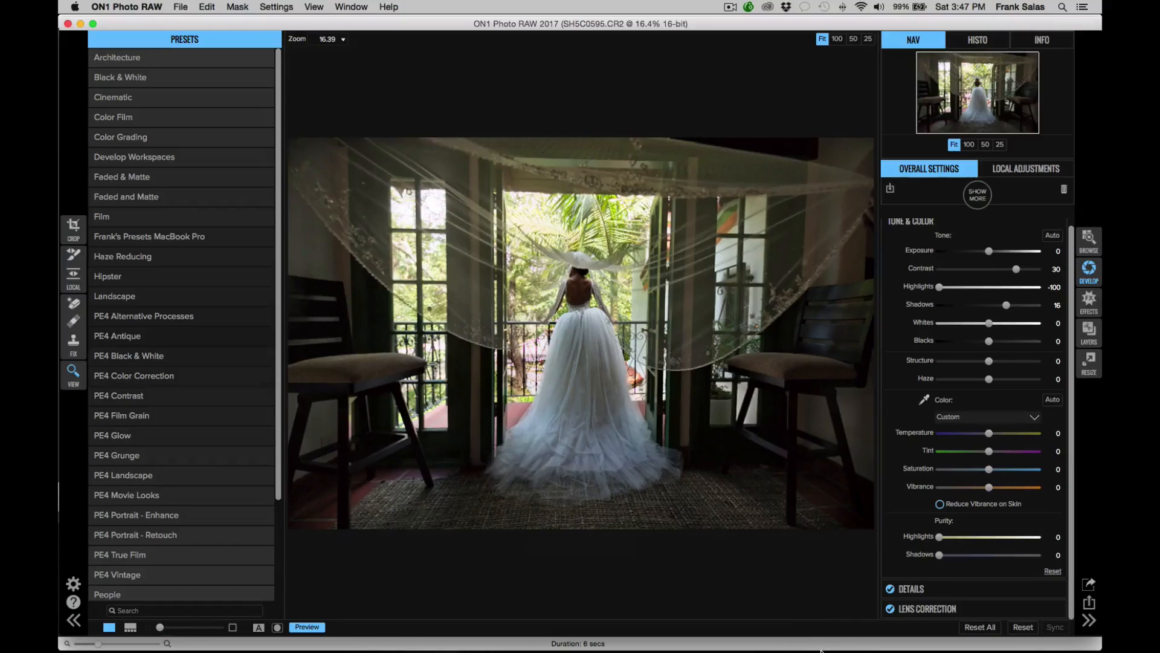
Add the Black & White adjustment to the overall settings and compare the converted photo with the original.
click(982, 195)
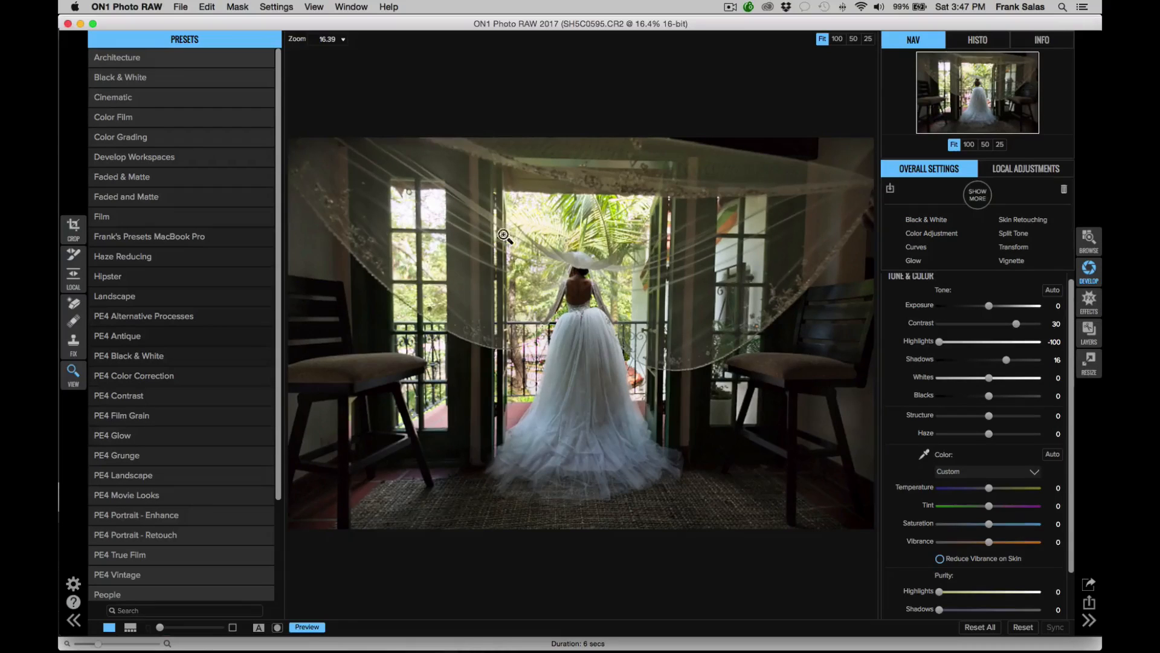
click(925, 221)
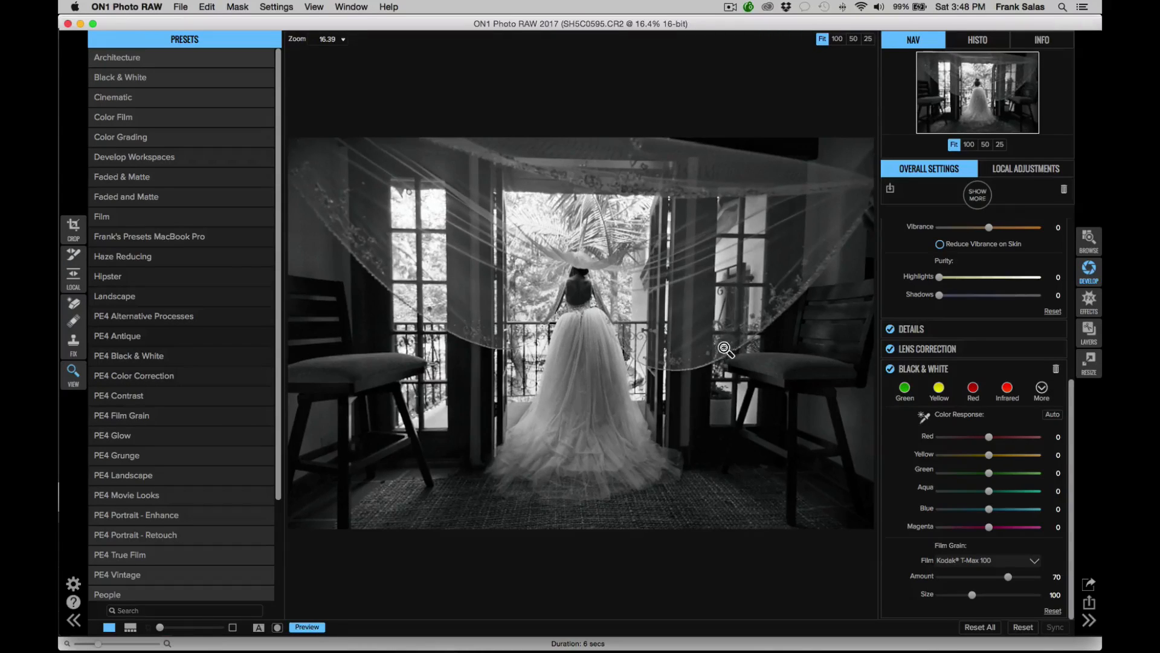
click(311, 629)
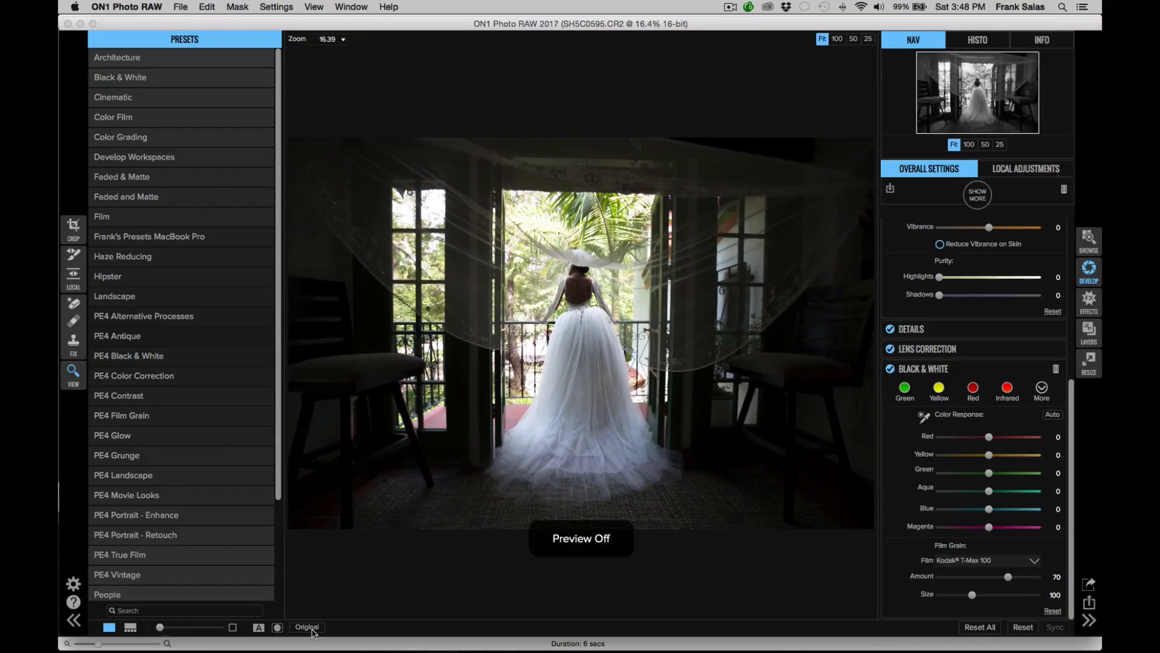
click(311, 627)
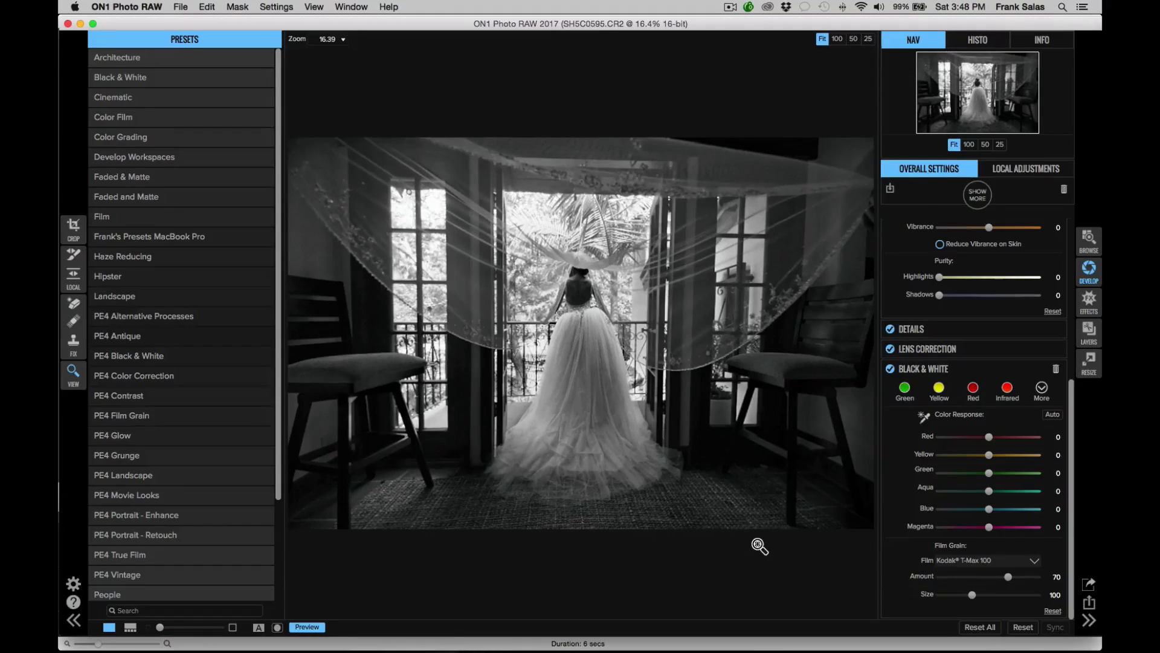
Add the Vignette adjustment to the overall settings and lower the Tone & Color Contrast to 20.
click(973, 198)
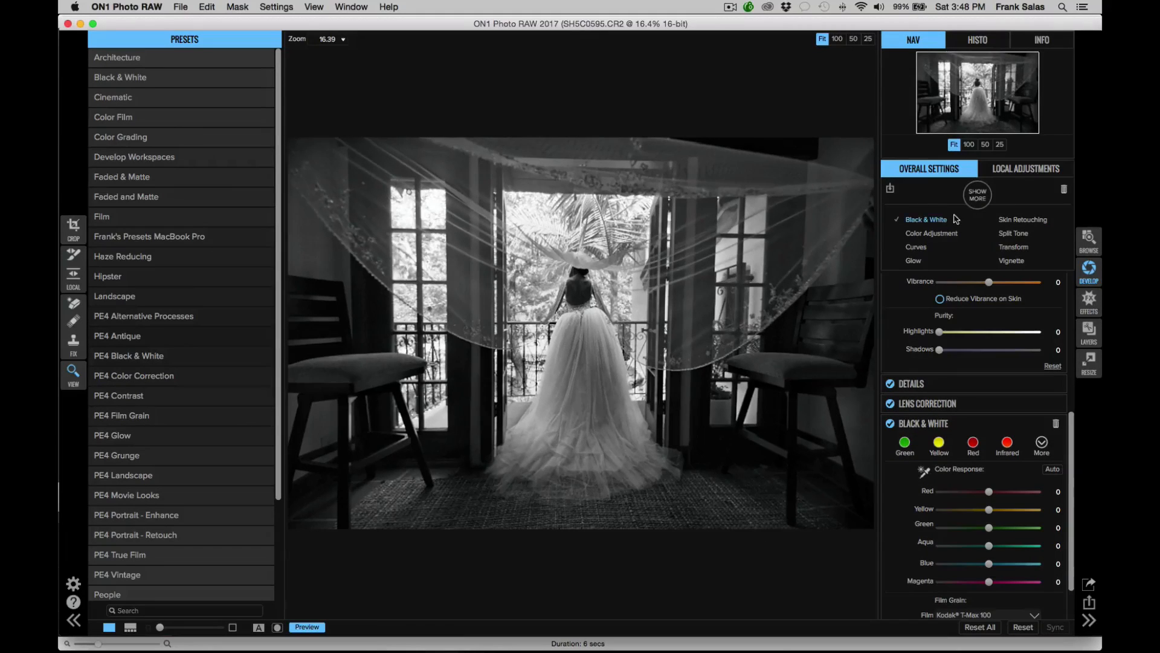
click(1006, 261)
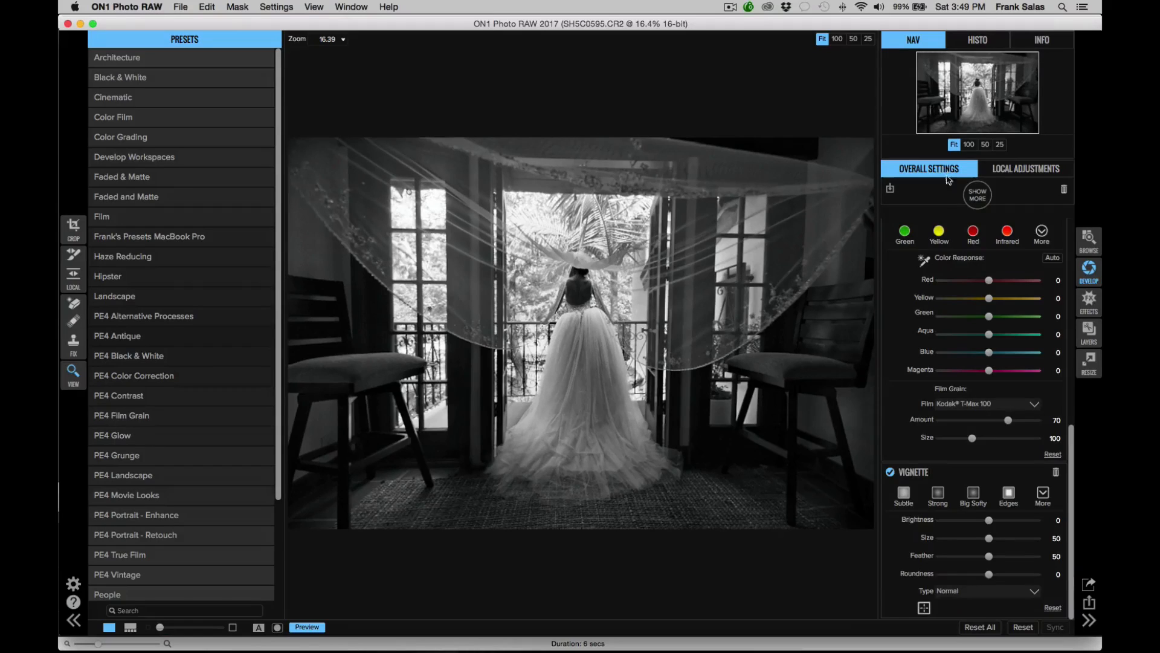
scroll(979, 284, up, 10)
mouse_move(1018, 276)
mouse_down()
mouse_move(997, 278)
mouse_move(1012, 279)
mouse_up()
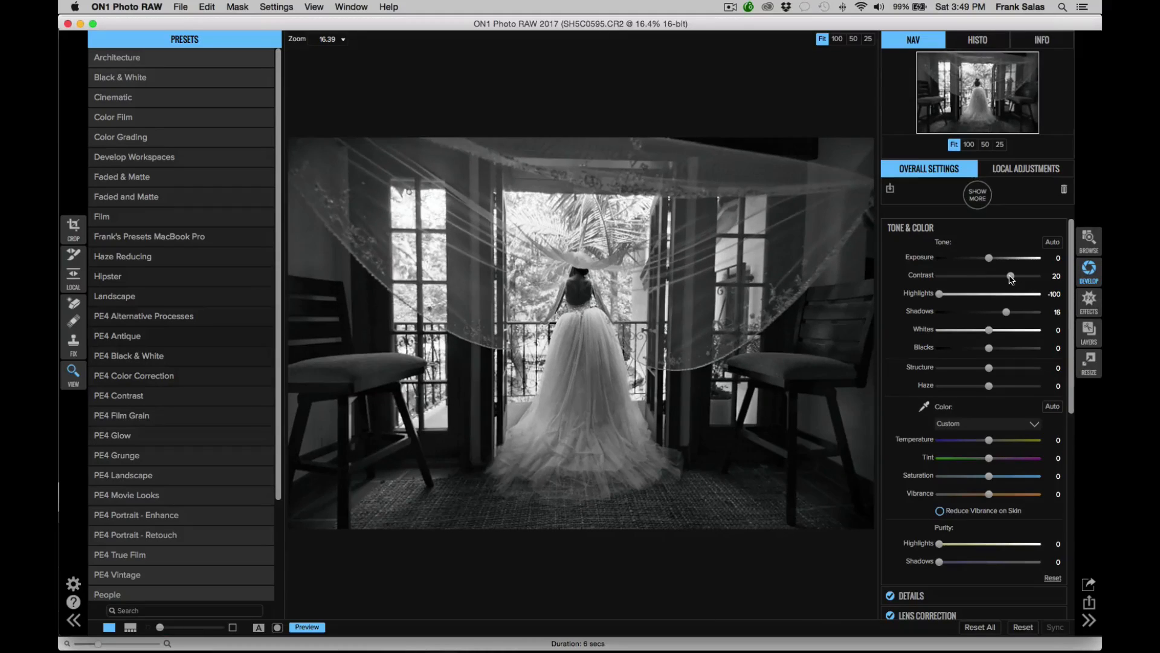